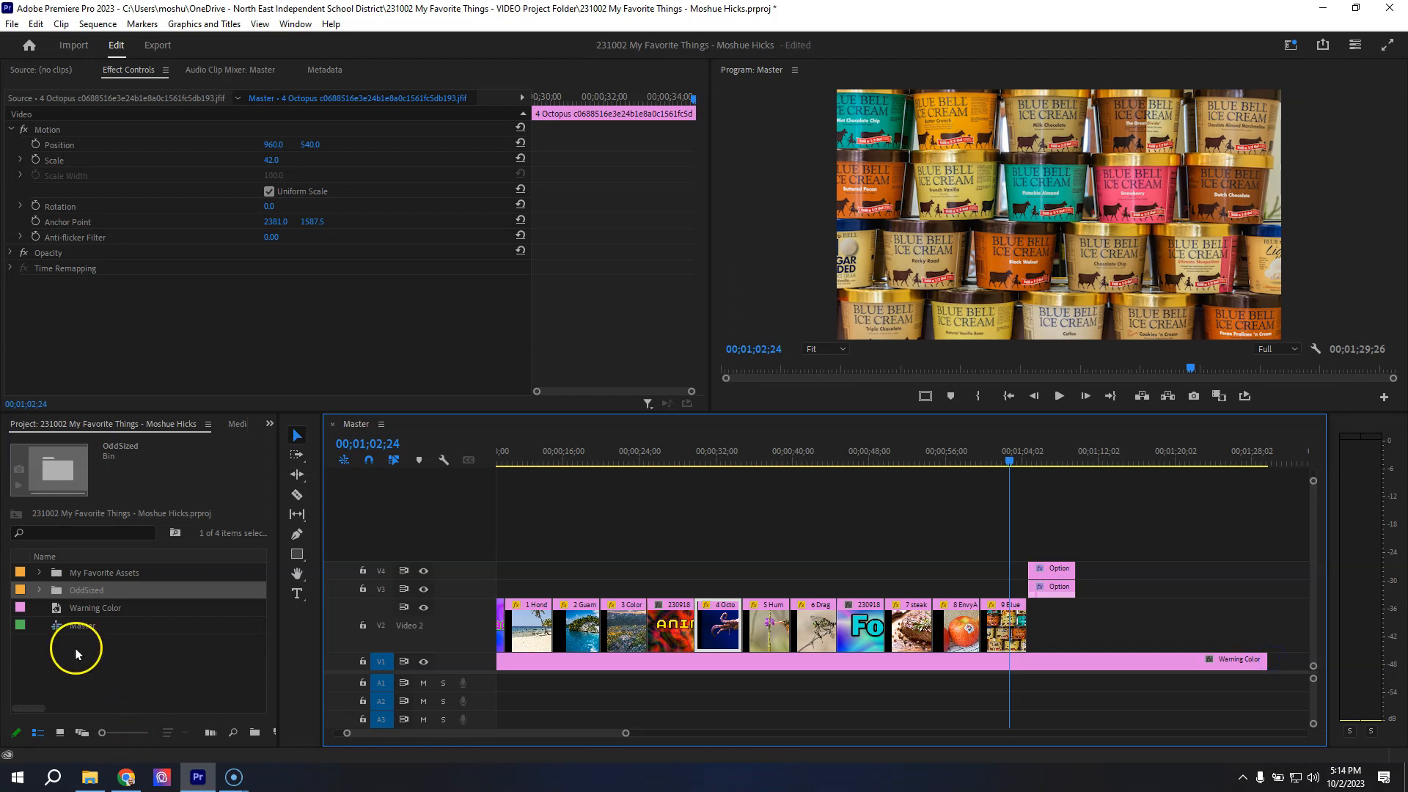
- Place Panoramic.jpeg and Portrait.jpg from the OddSized bin on track V2 after the Option titles, and put the playhead over the panorama
left_click(40, 591)
left_click_drag(47, 609, 1134, 641)
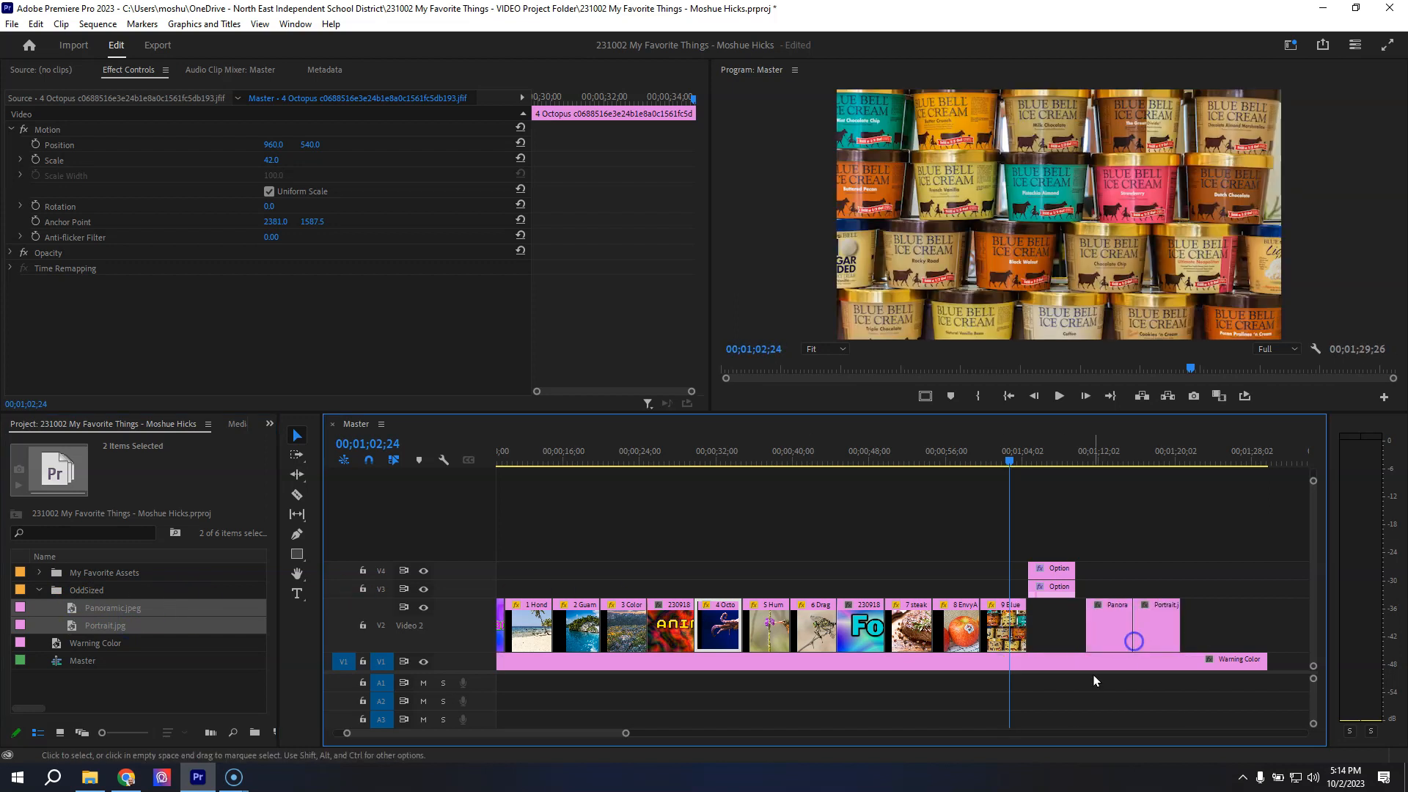
left_click(1100, 452)
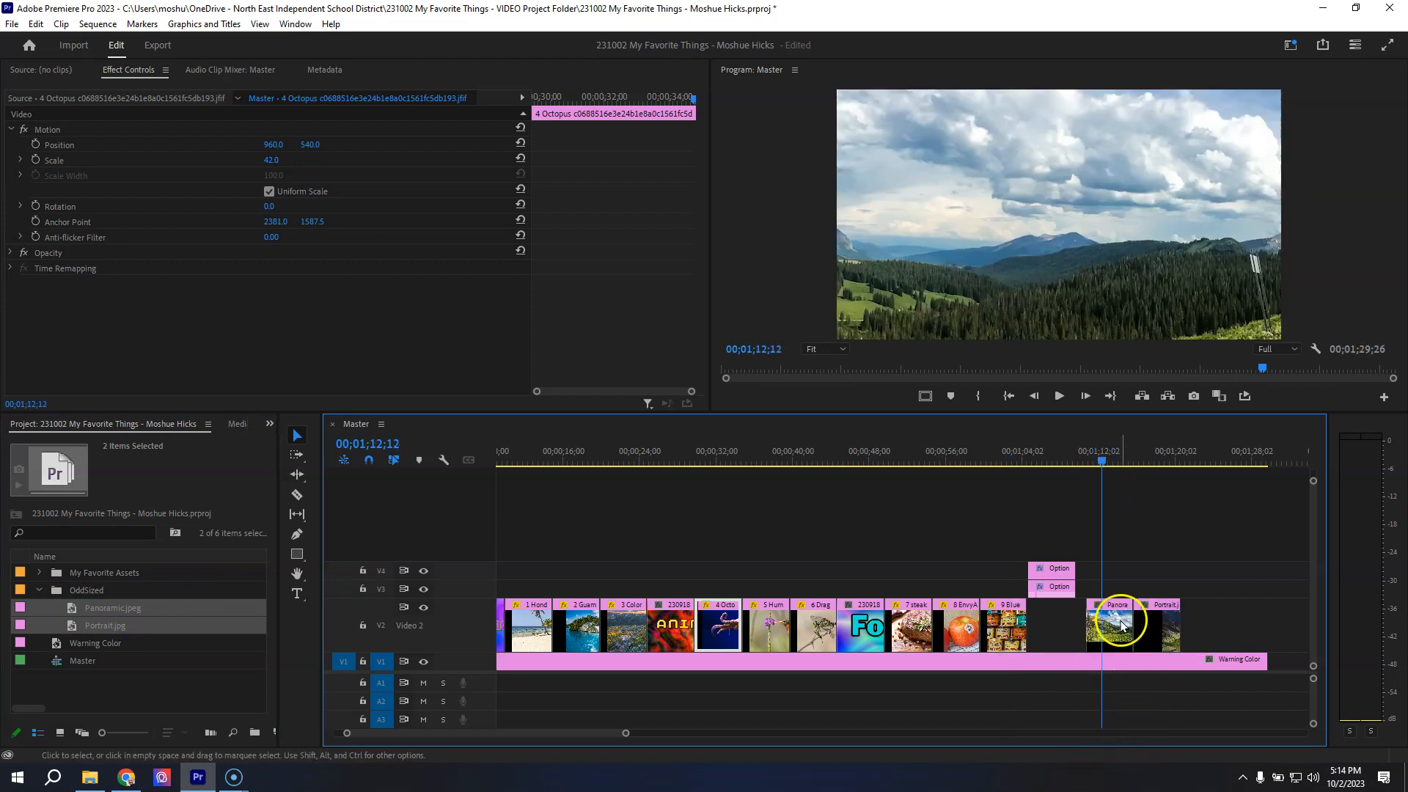
- Reduce the Panoramic.jpeg clip's scale, trying 47, 46, 45 and 44 against the red background, and settle on 45
left_click(1121, 624)
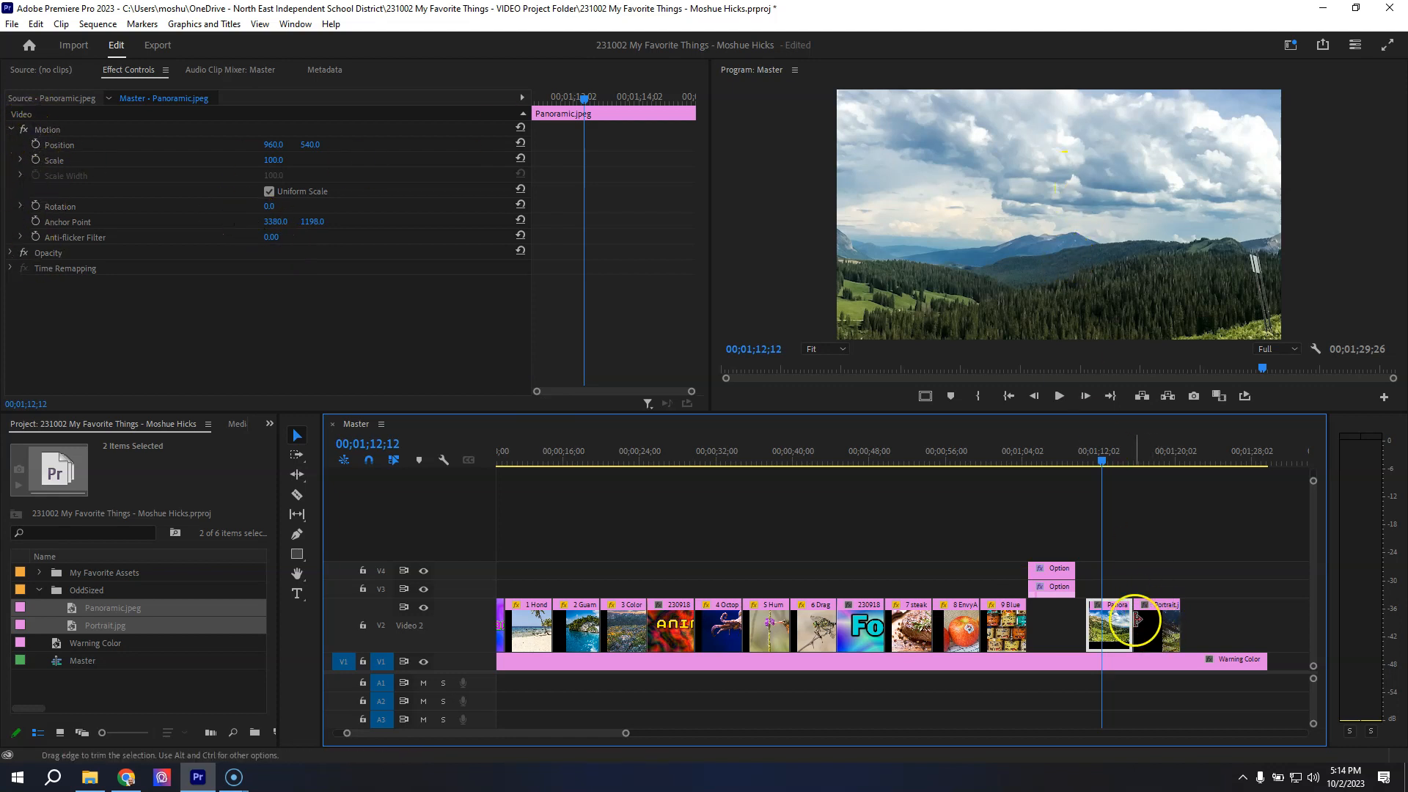
left_click_drag(272, 160, 237, 162)
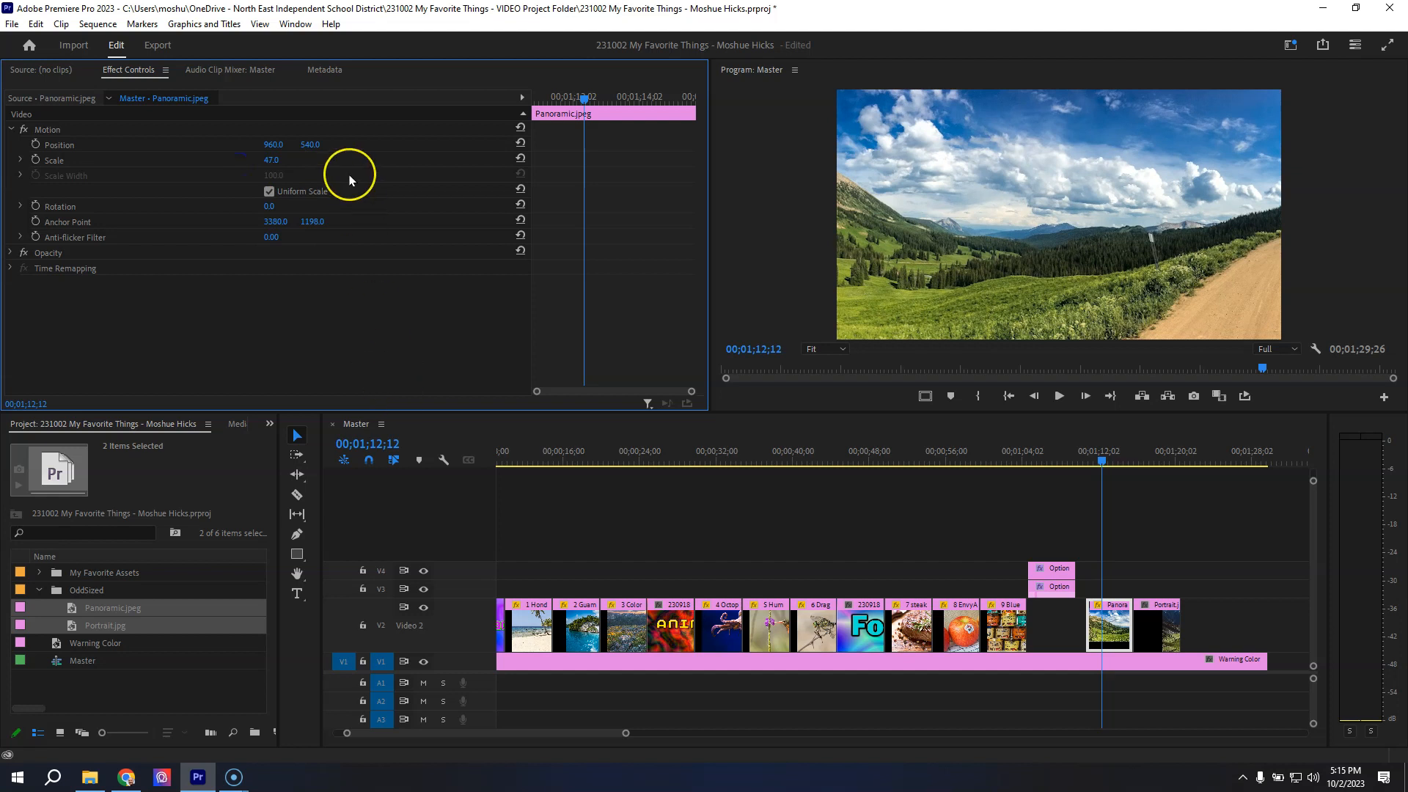
left_click(267, 160)
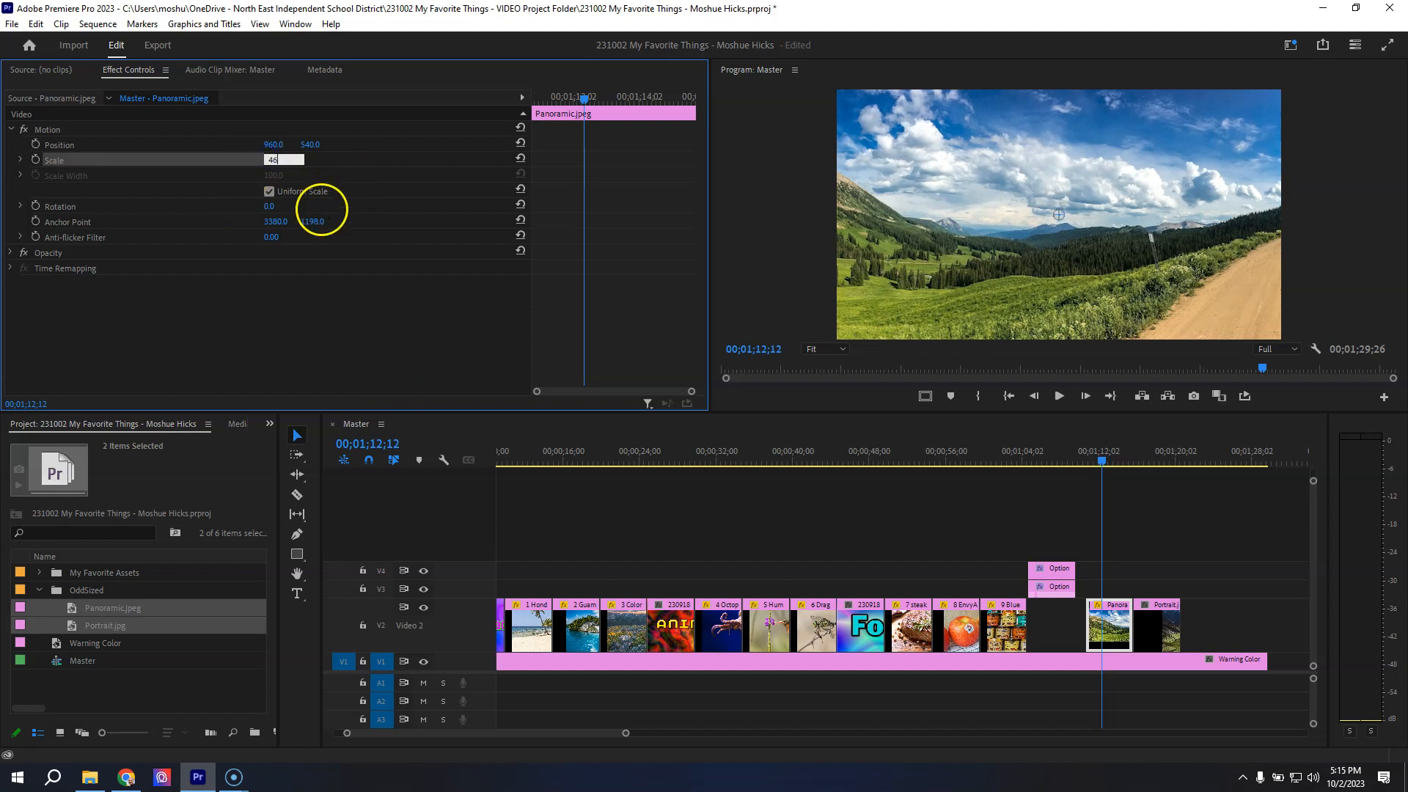
key("Return")
left_click(274, 161)
type("45")
key("Return")
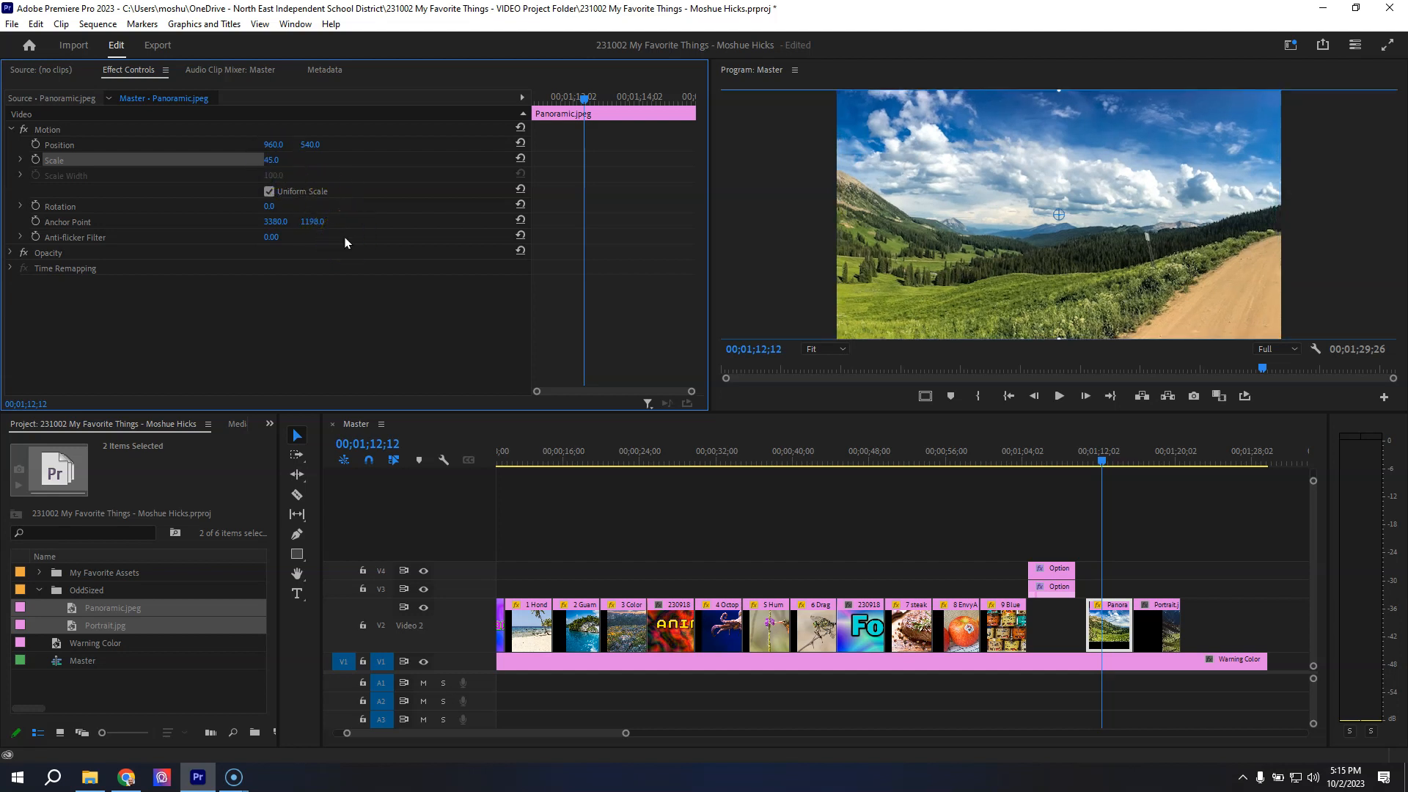
left_click(274, 160)
type("44")
key("Return")
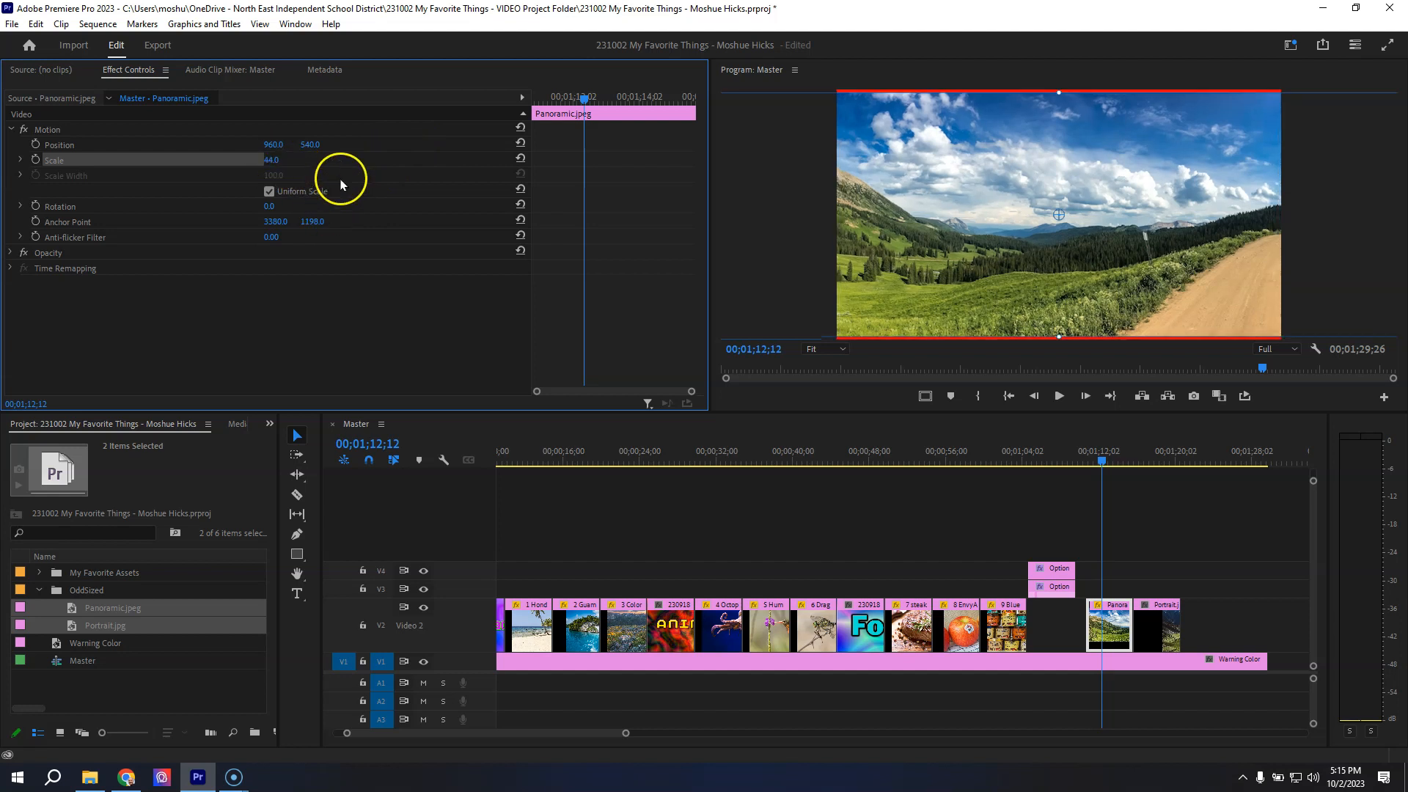
left_click(274, 159)
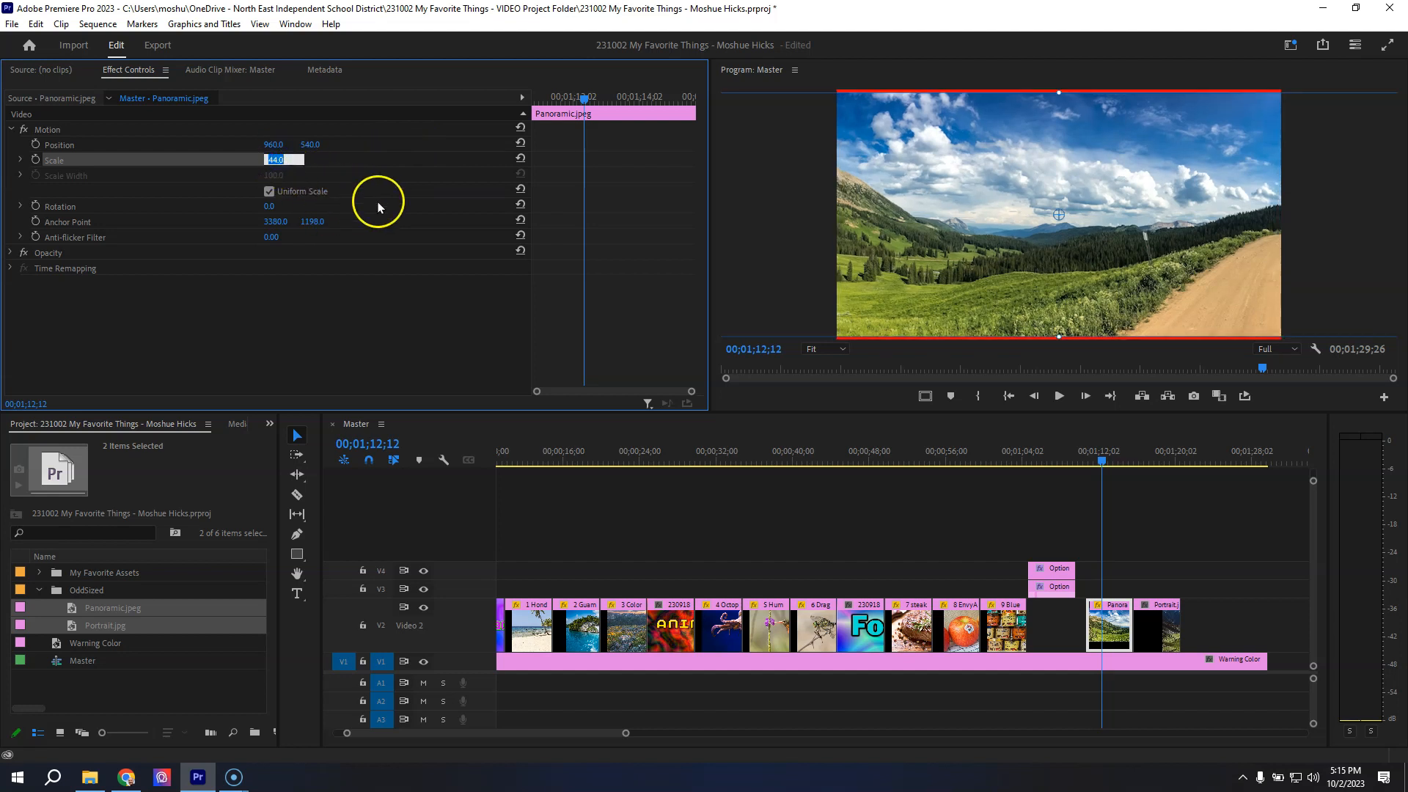
key("Return")
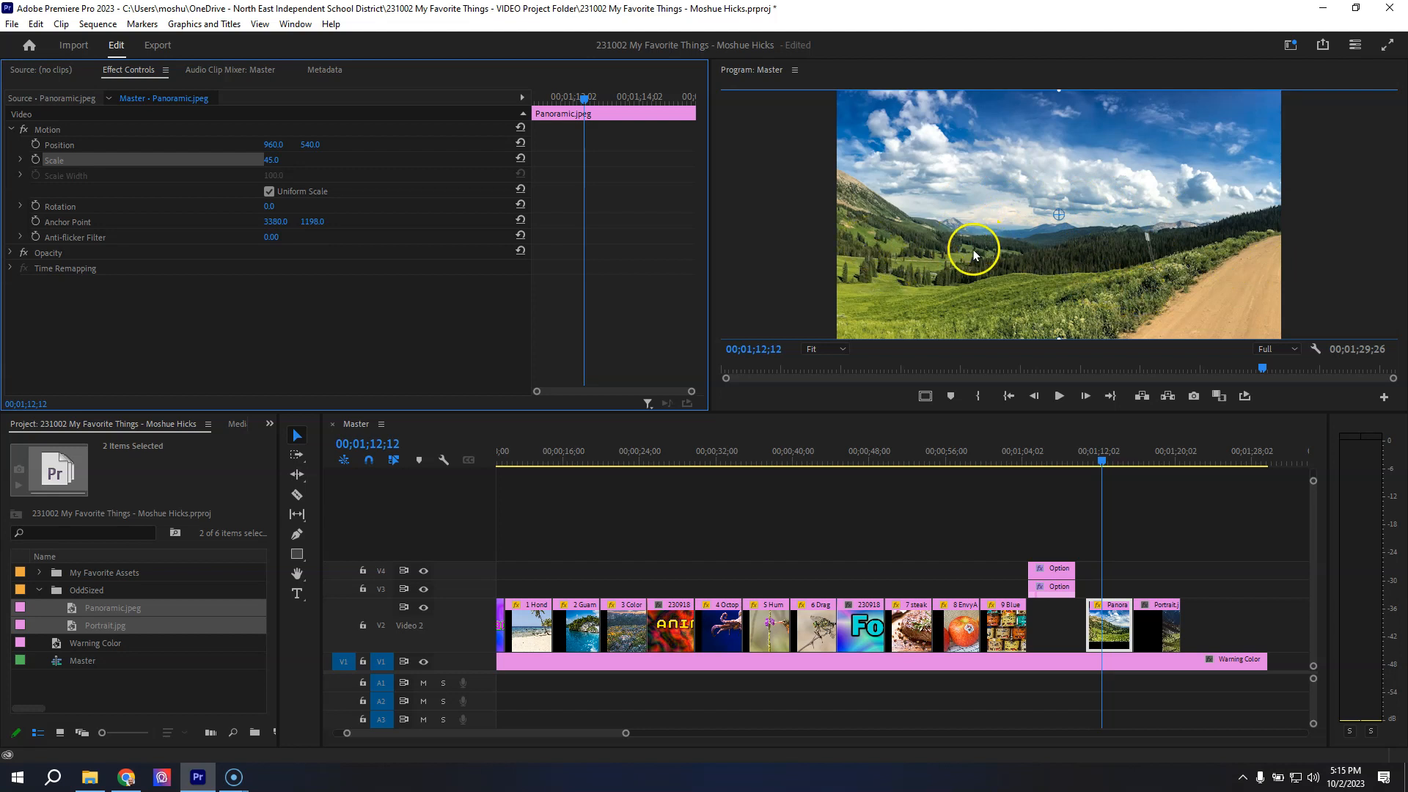
- Zoom the preview out to 10%, try moving the panoramic image around the frame, and undo the move
left_click(843, 350)
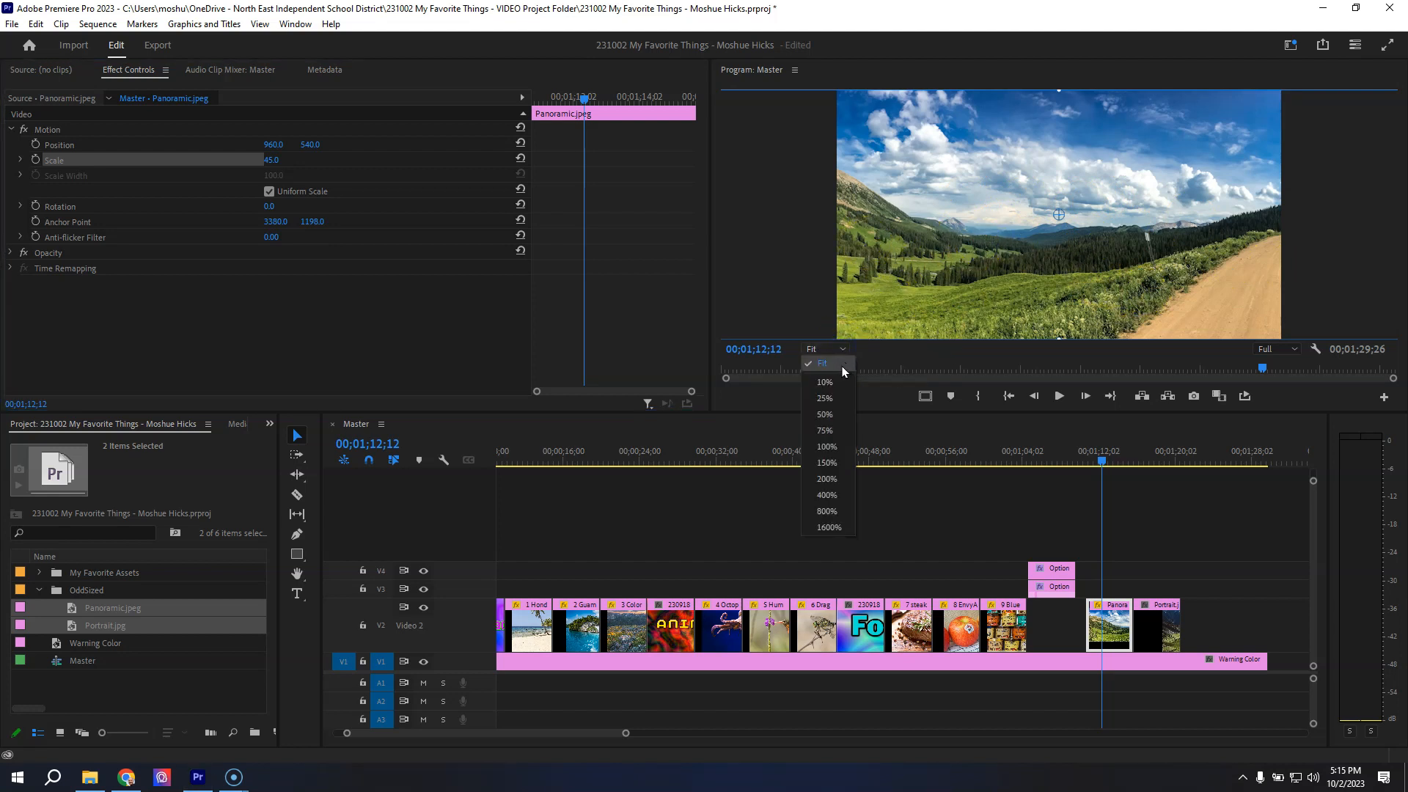
left_click(825, 382)
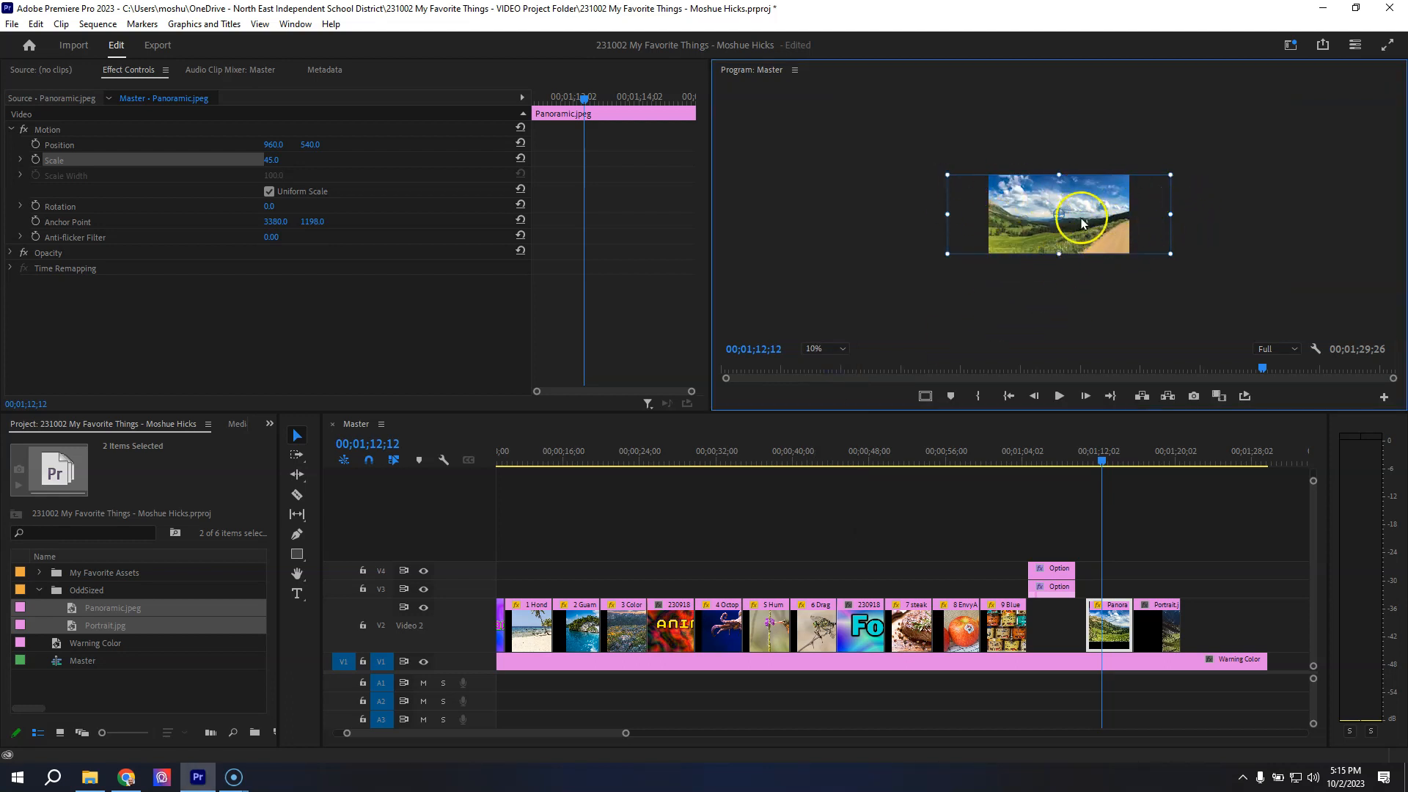
left_click(55, 130)
left_click_drag(1009, 239, 869, 183)
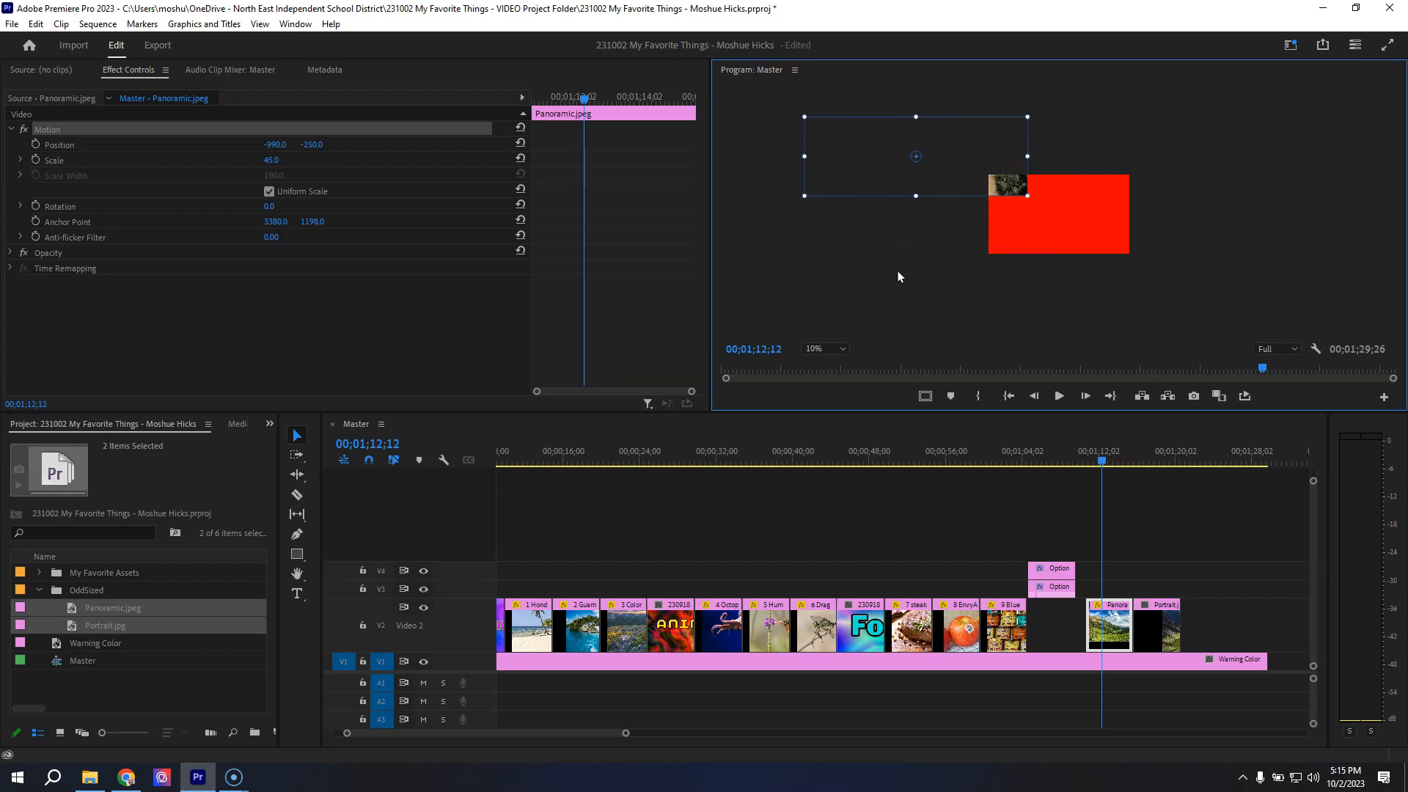
key("ctrl+z")
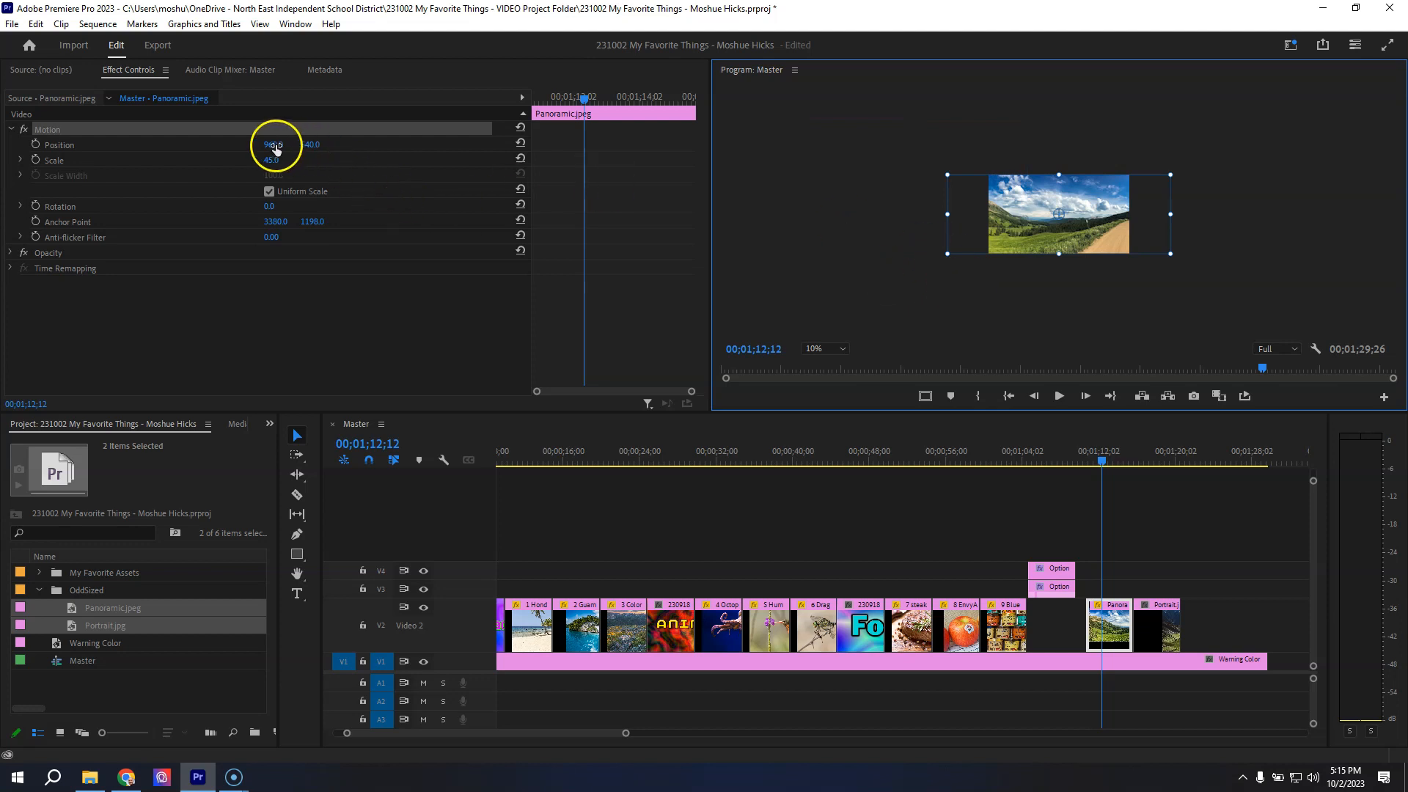
- Examine the panoramic image at 100% preview zoom and return the preview to Fit
left_click(824, 349)
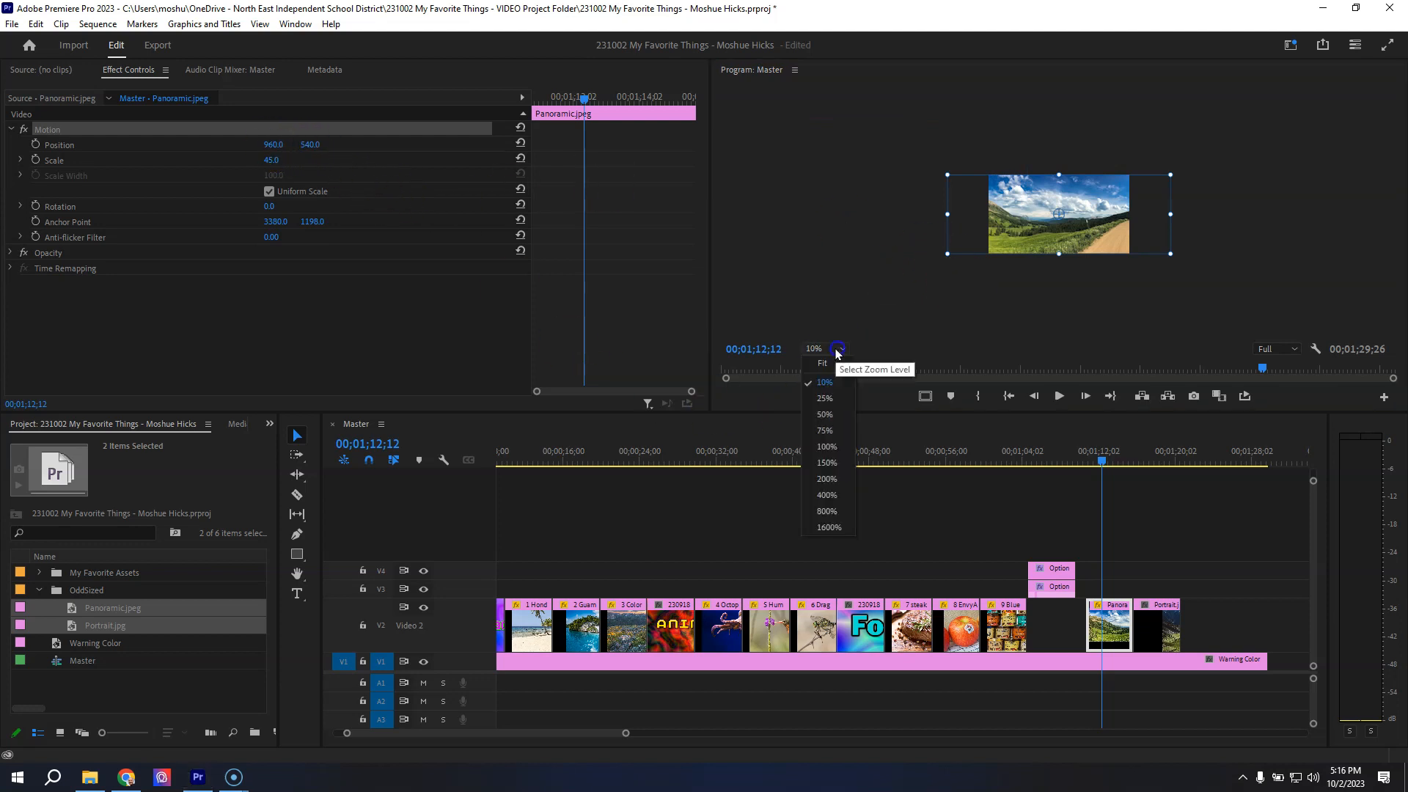
left_click(828, 446)
left_click(833, 350)
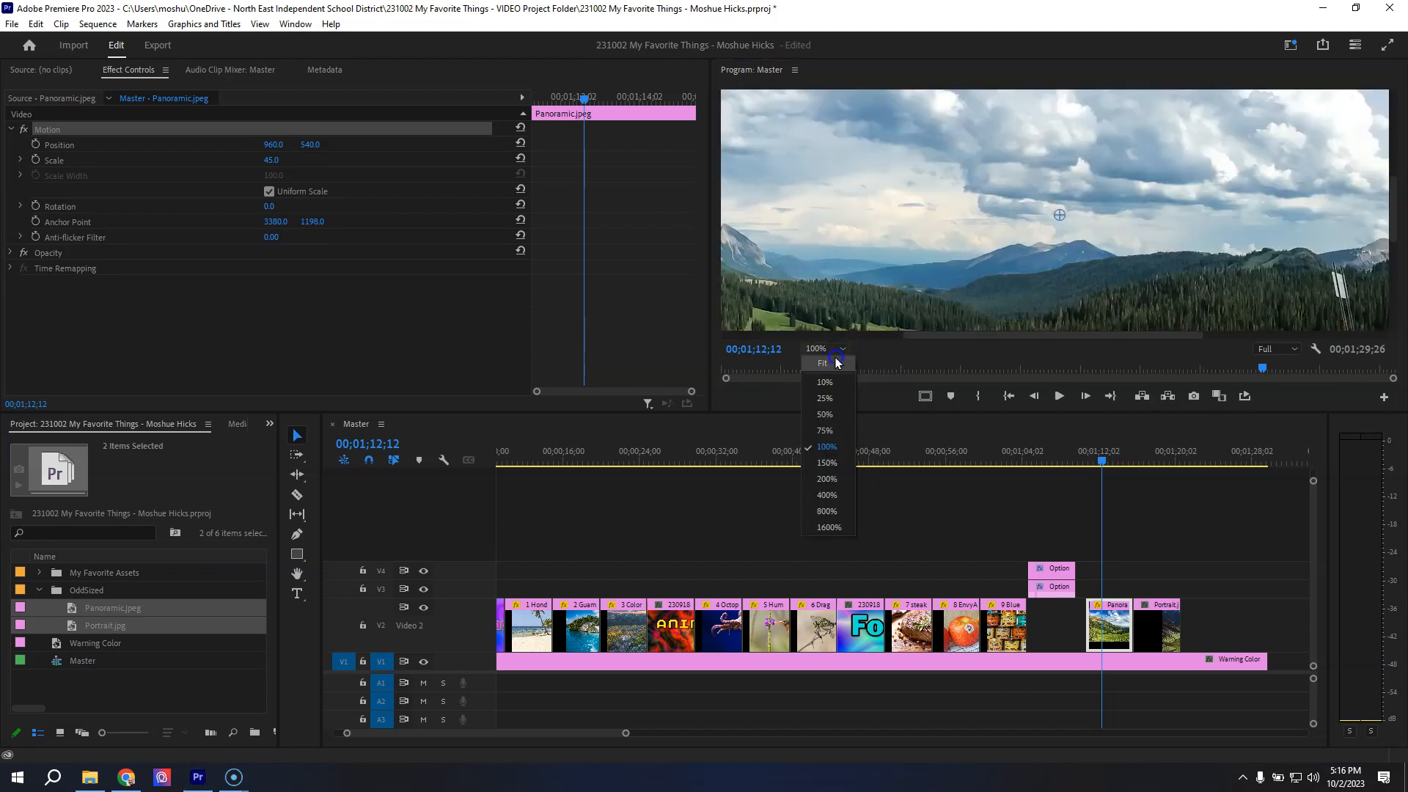
left_click(822, 363)
- Set the panorama's horizontal position to 1507 and start Position and Scale keyframes on the clip's first frame
left_click_drag(273, 150, 954, 326)
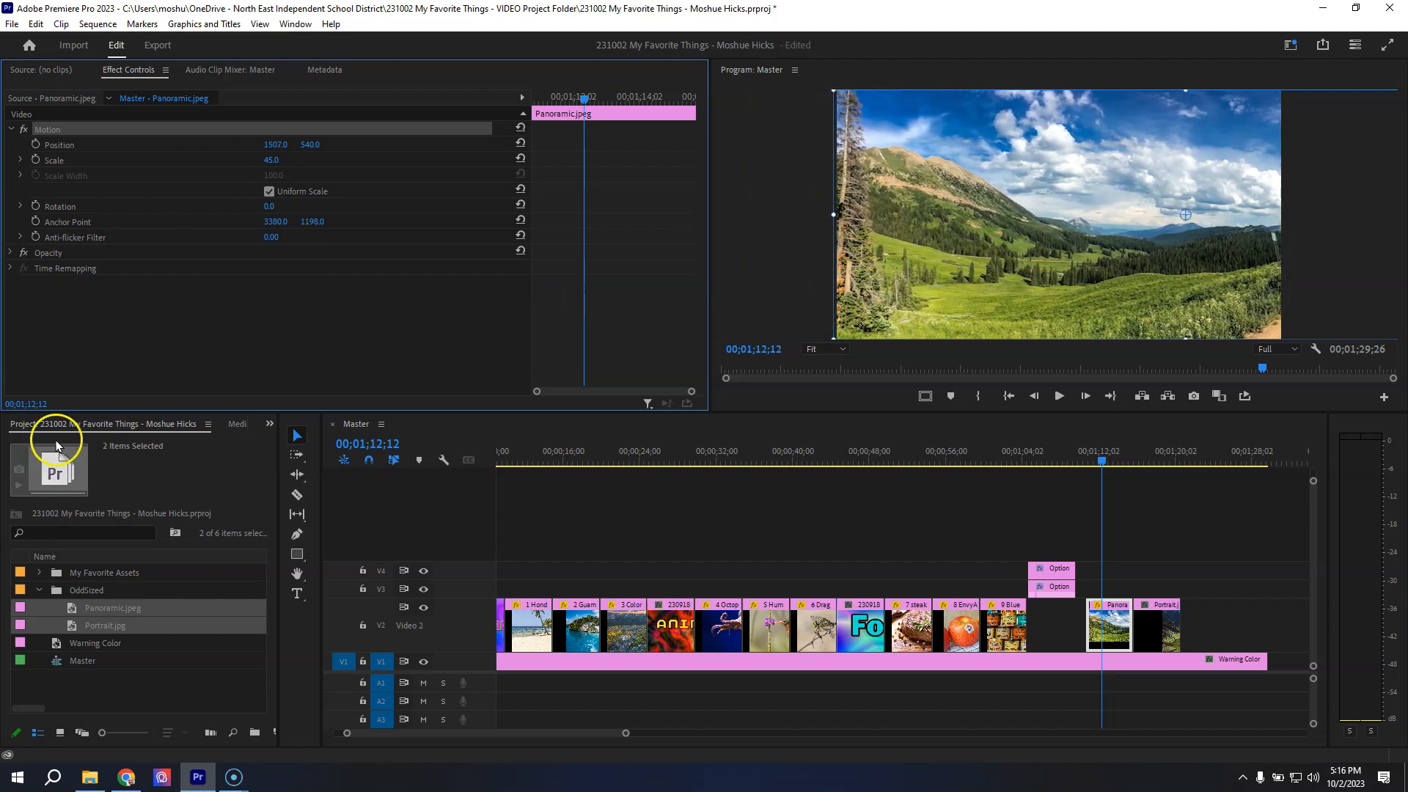
left_click_drag(594, 101, 513, 88)
left_click(35, 144)
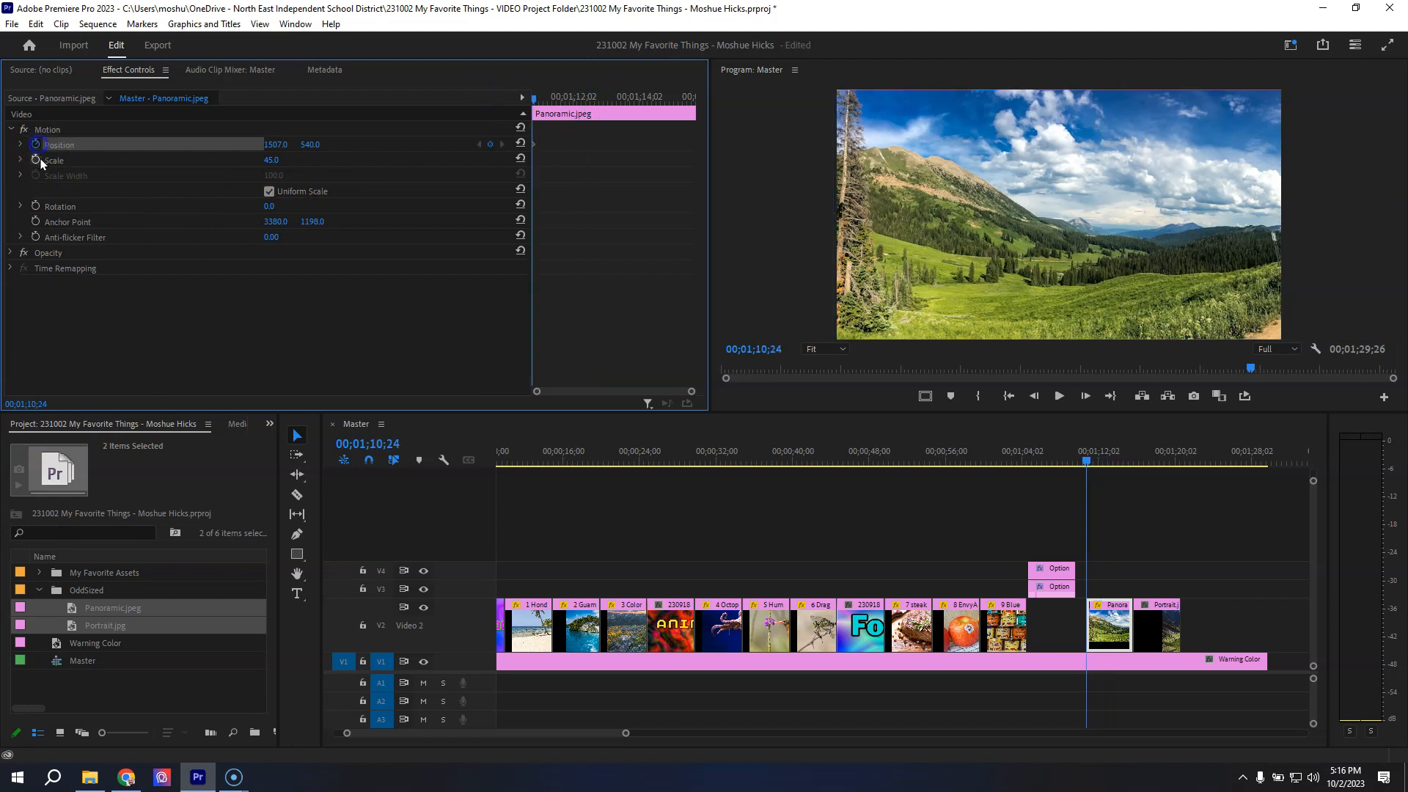
left_click(35, 160)
- Keyframe the panorama's horizontal position at 1029 on the clip's last frame and play back the pan
key("End")
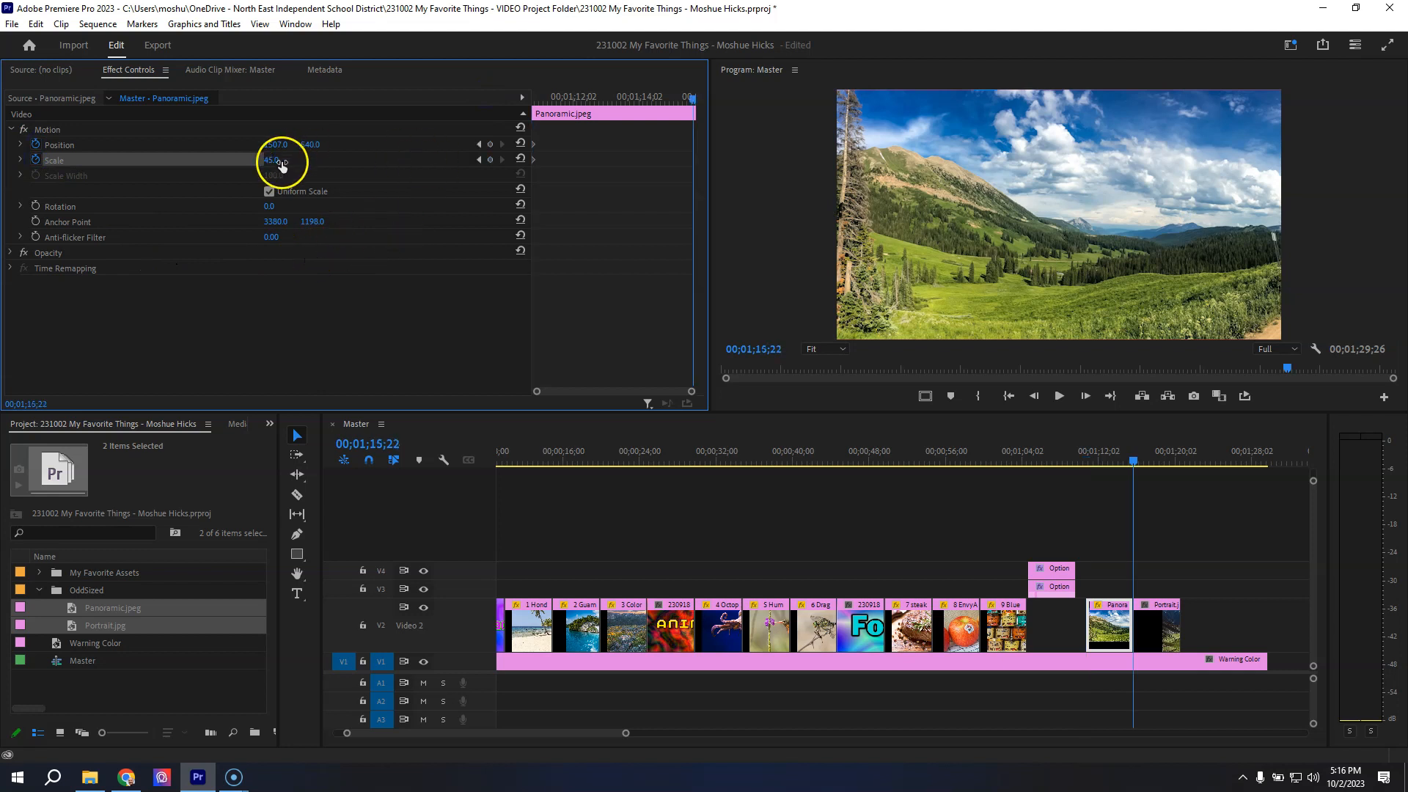
left_click_drag(268, 145, 140, 139)
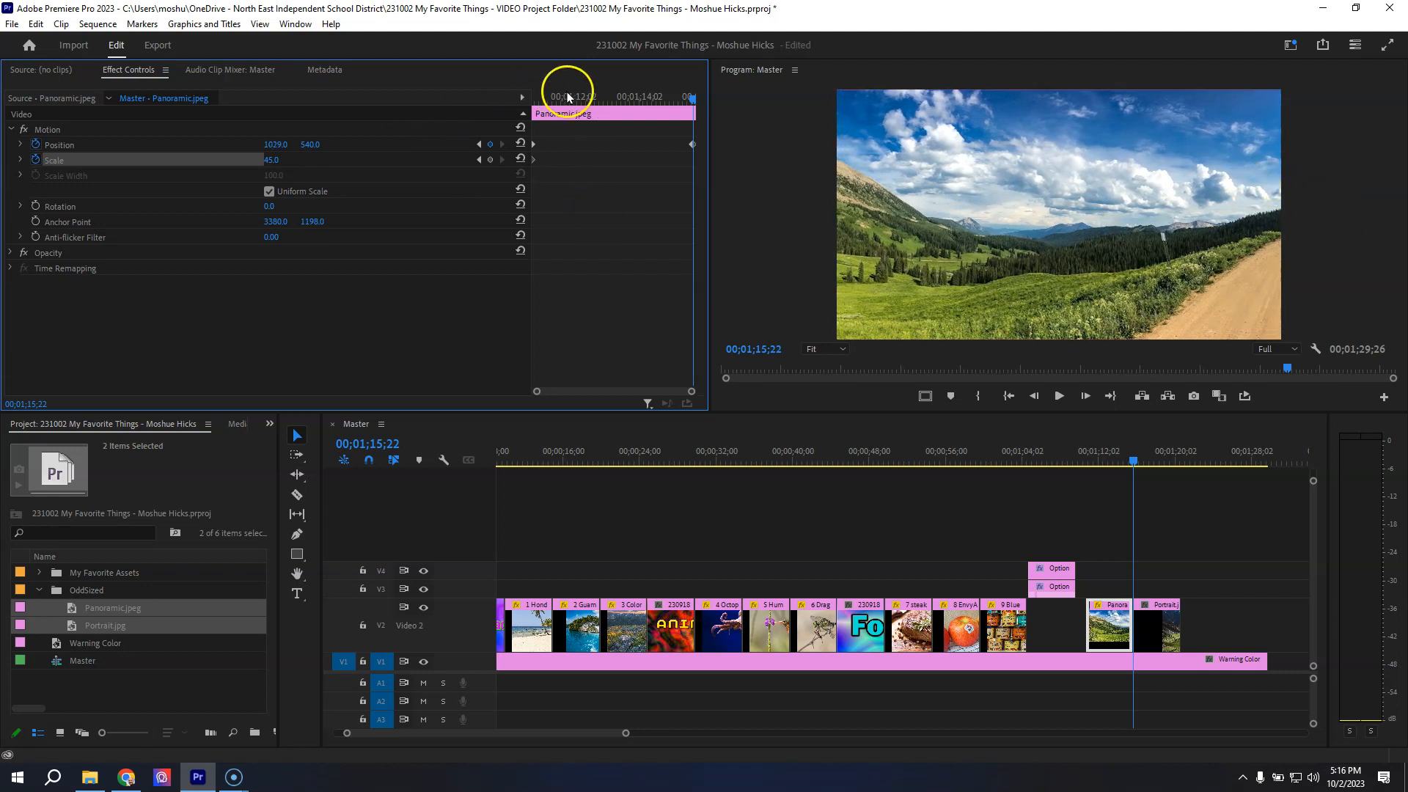
left_click_drag(567, 96, 532, 103)
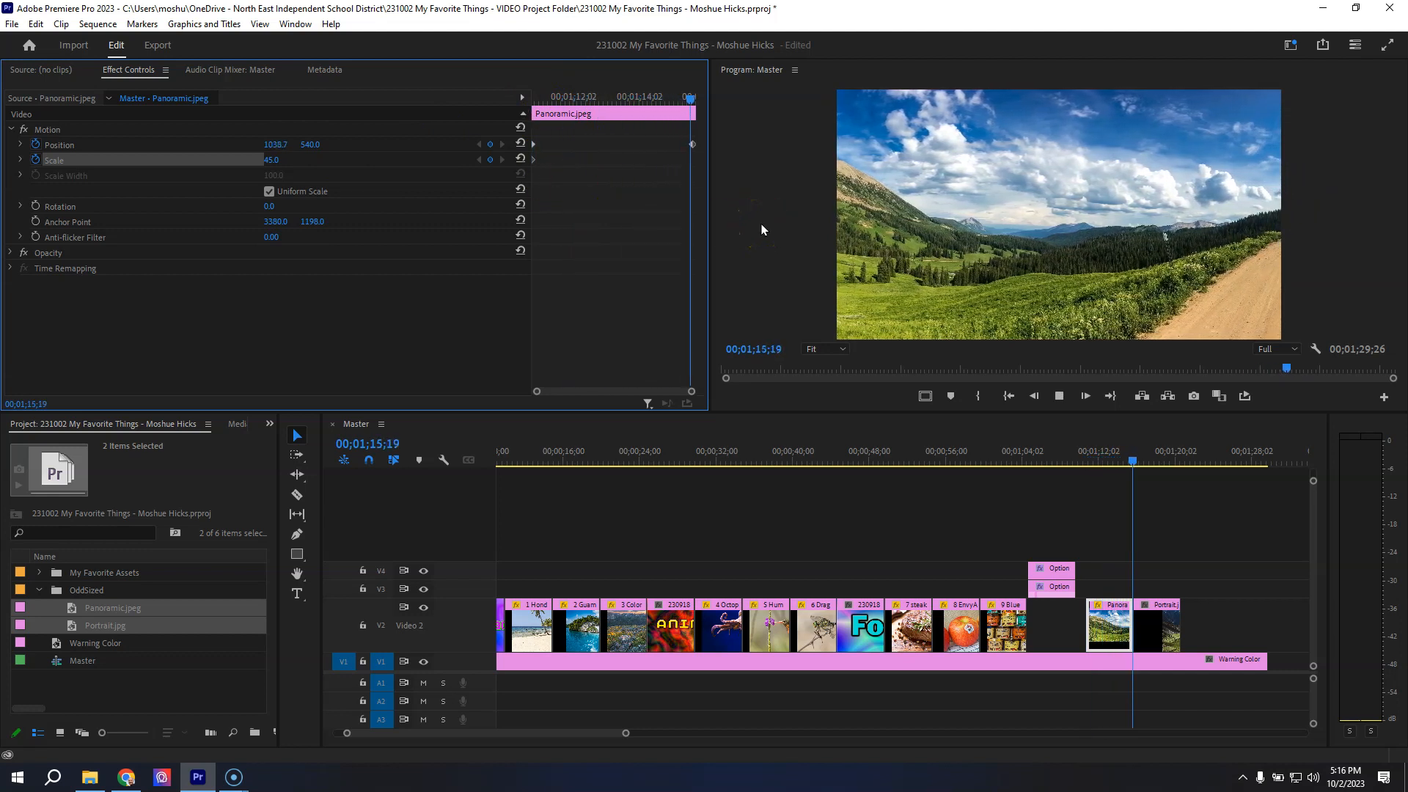
key("space")
- Keyframe the panorama's scale at 65 on its last position keyframe and play back the combined pan and zoom
left_click(672, 98)
left_click_drag(672, 98, 615, 98)
left_click(668, 134)
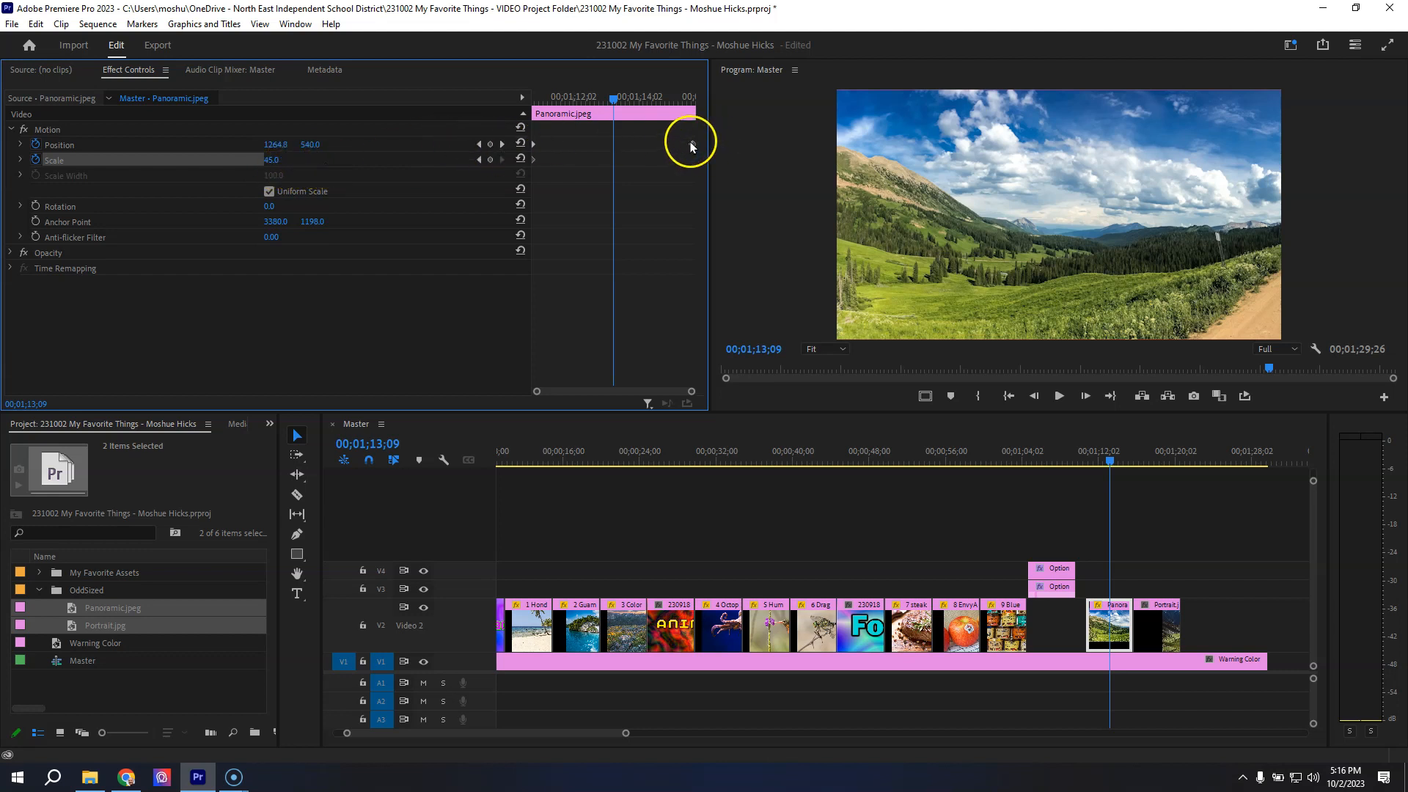
left_click(502, 146)
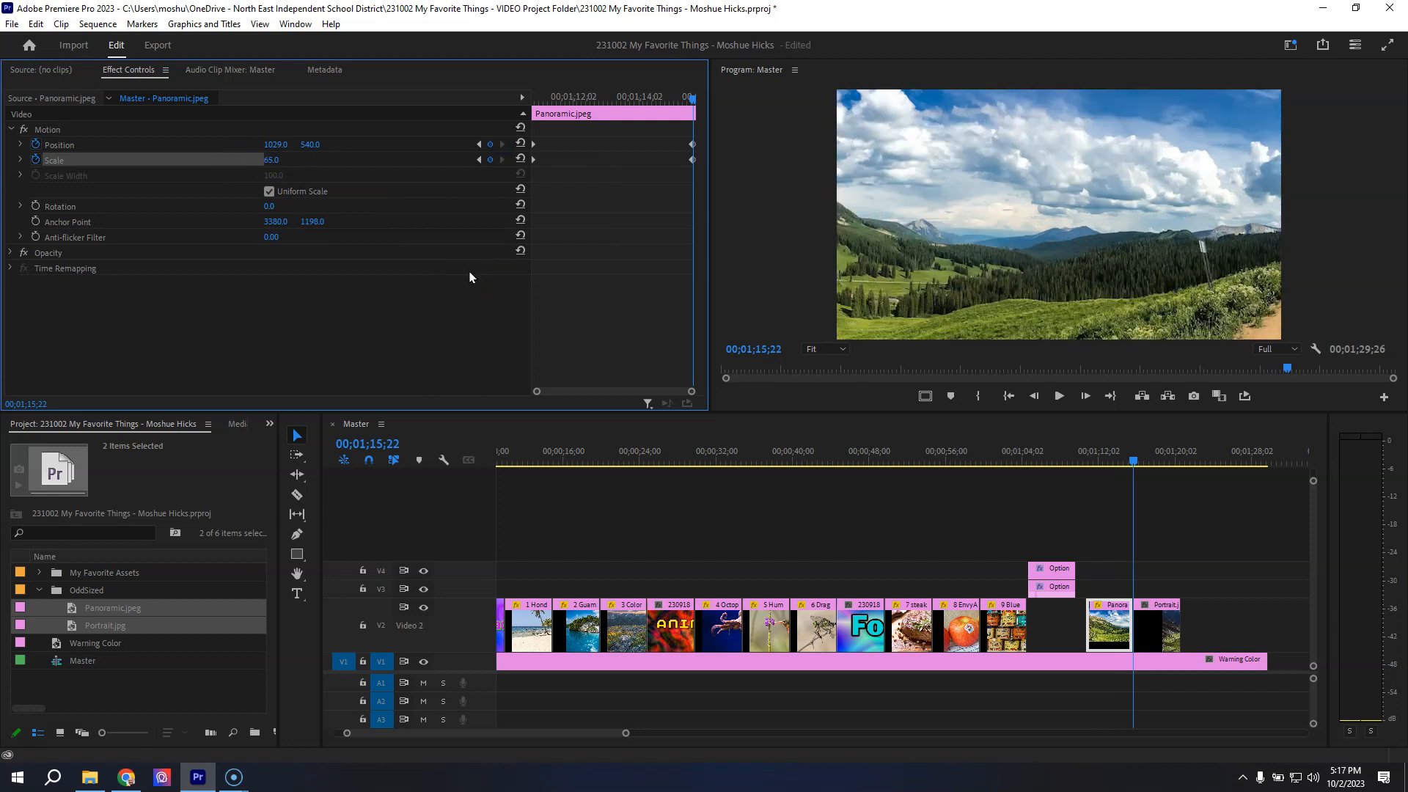
left_click_drag(645, 99, 529, 112)
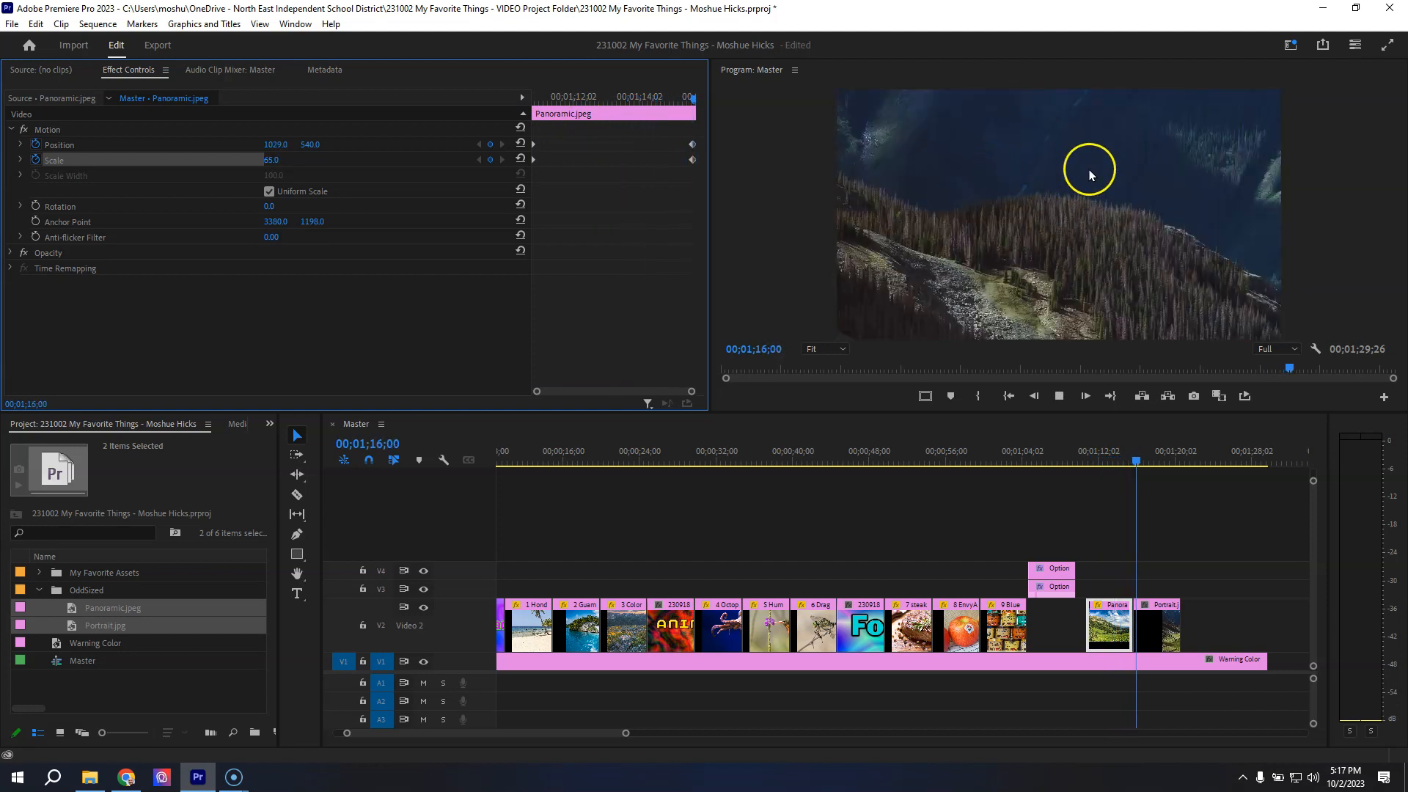
left_click_drag(641, 99, 690, 111)
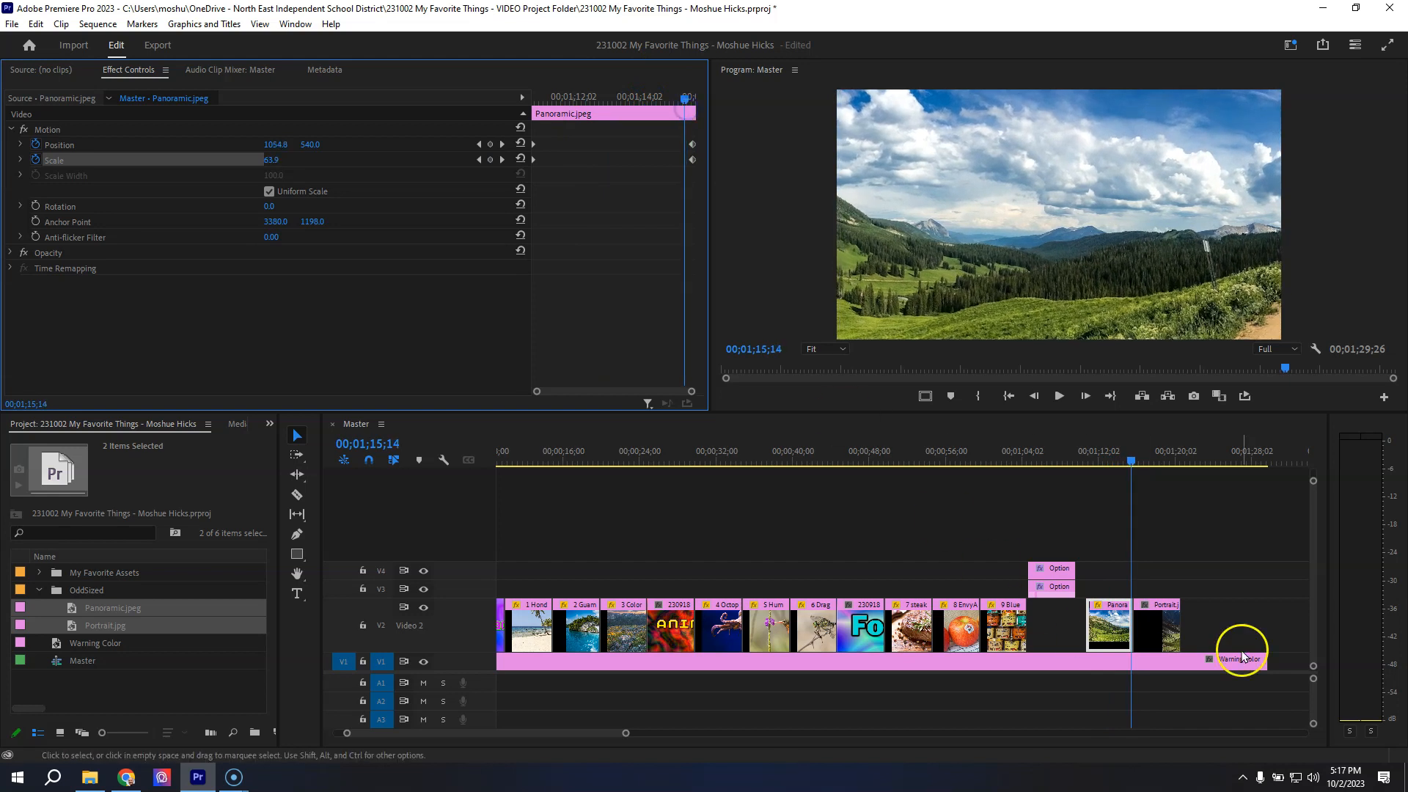
- Select the Portrait.jpg clip, move the playhead to its first frame and set its scale to 50
left_click(1162, 448)
left_click(1167, 619)
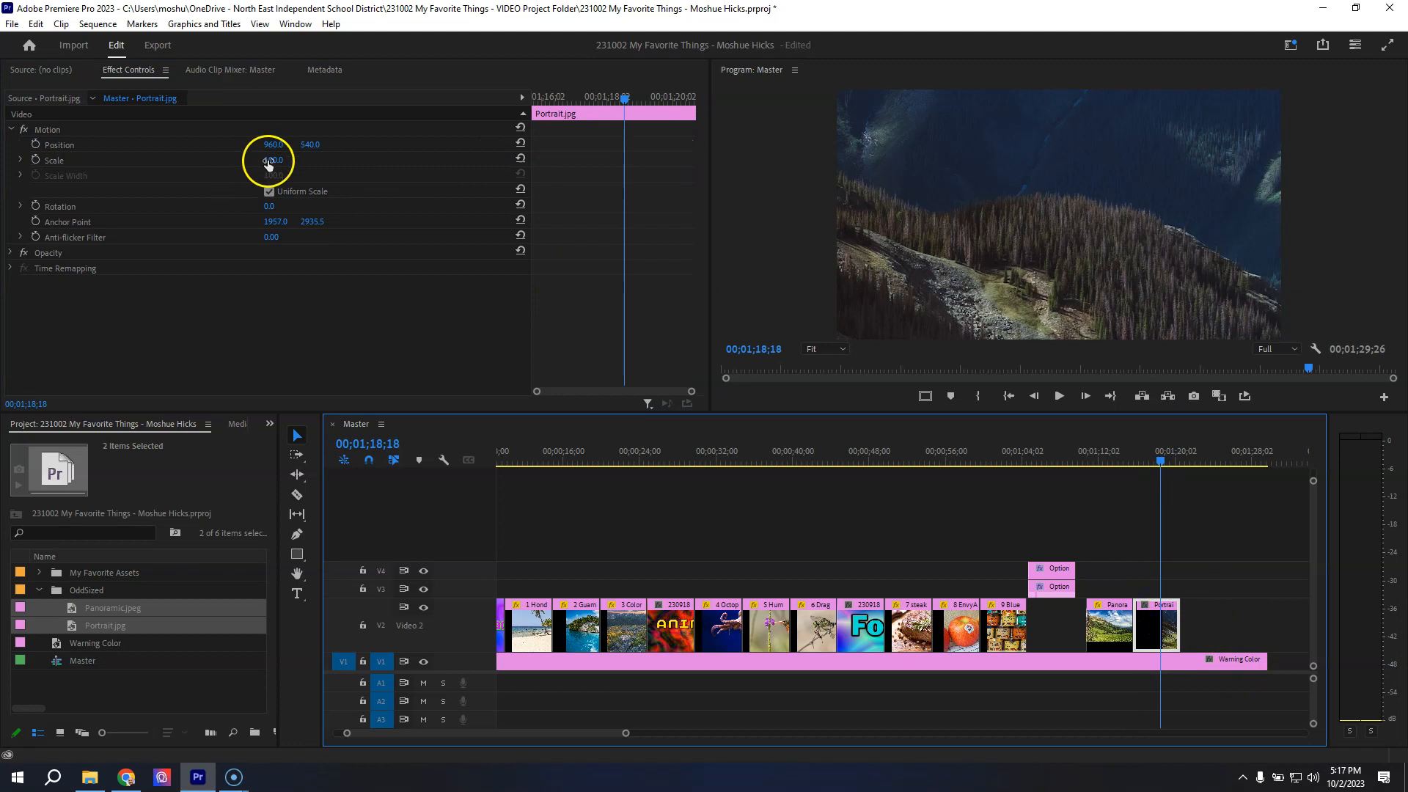
left_click_drag(543, 96, 487, 101)
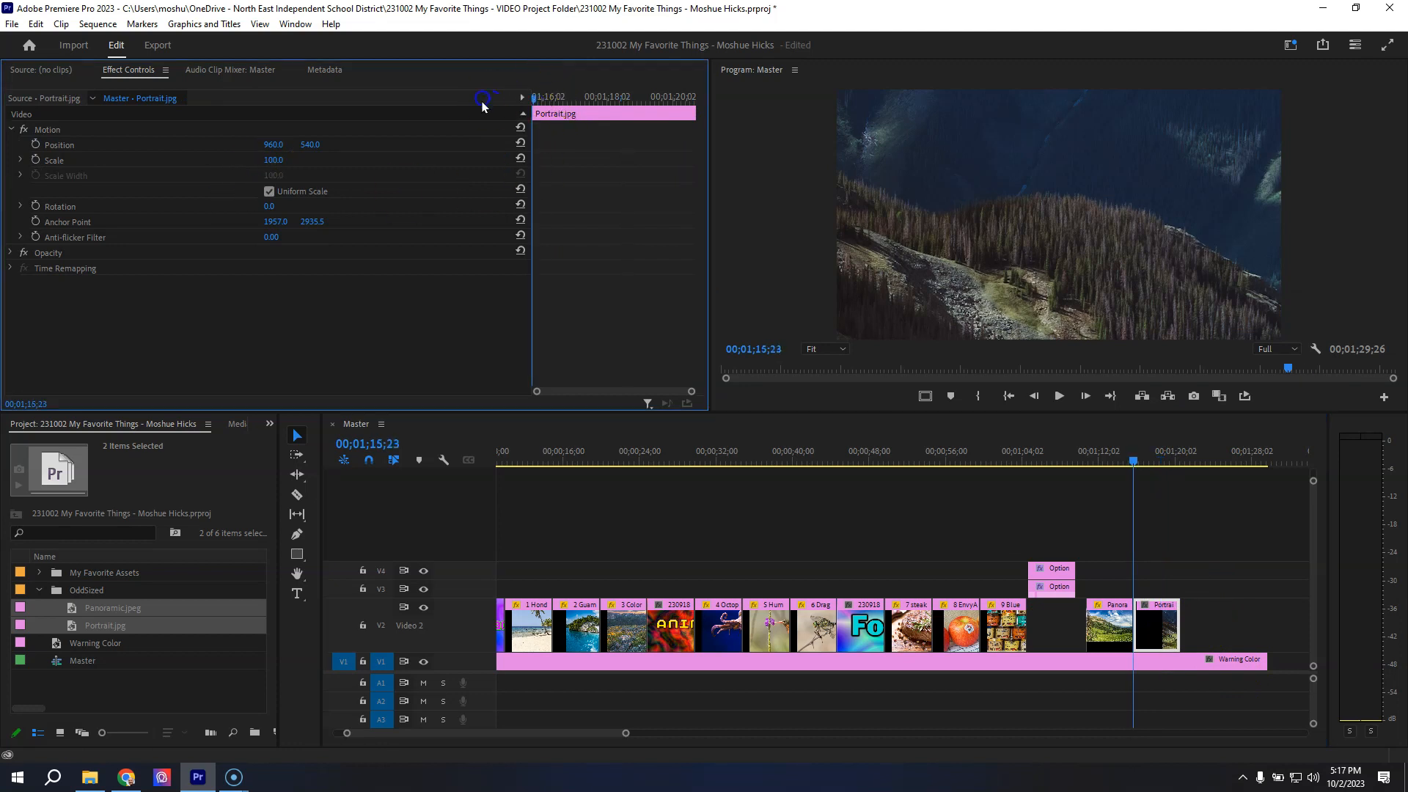
mouse_move(274, 160)
left_mouse_down()
mouse_move(217, 168)
mouse_move(281, 161)
left_mouse_up()
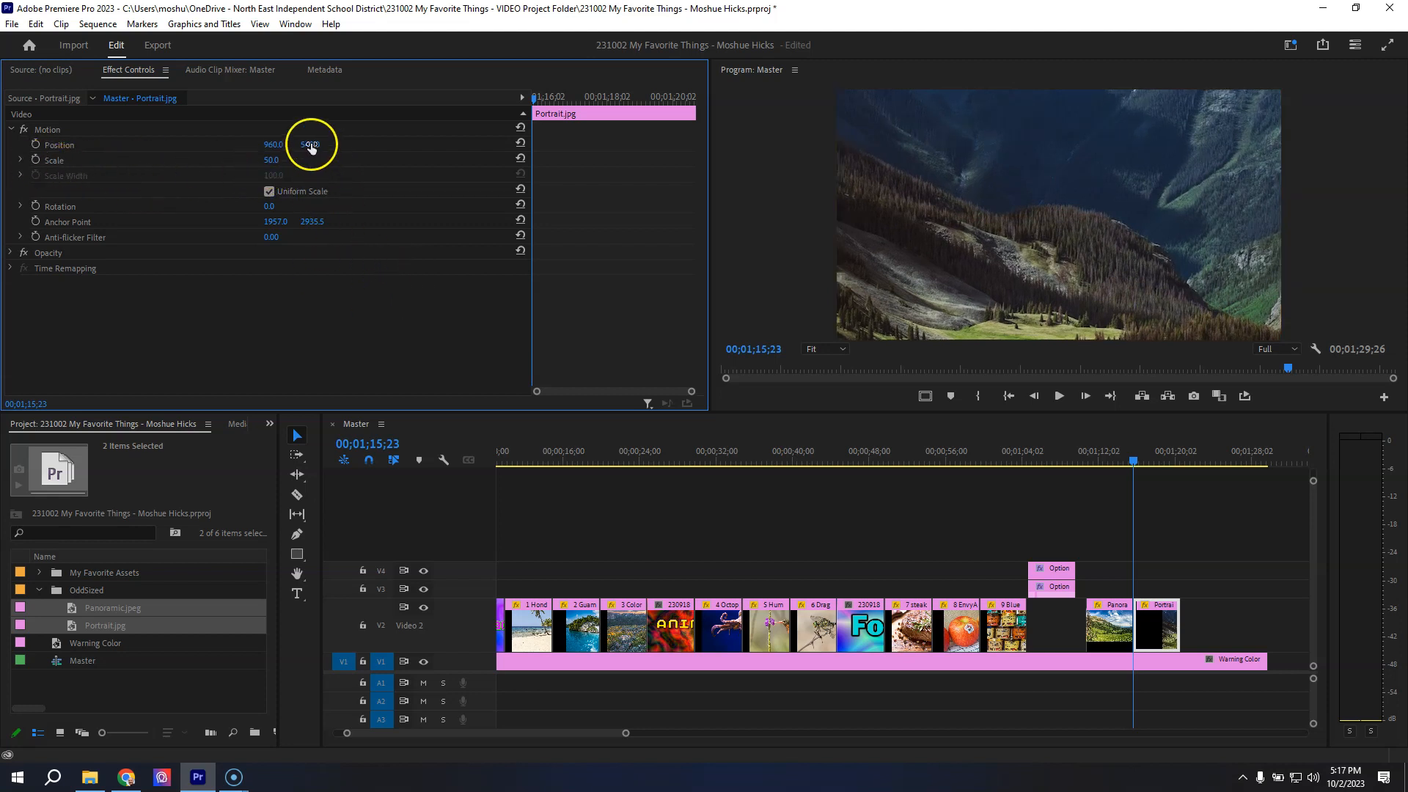
- Set the portrait image's vertical position to -350 and start Position and Scale keyframes on its first frame
left_click_drag(310, 144, 882, 335)
left_click_drag(501, 297, 3, 281)
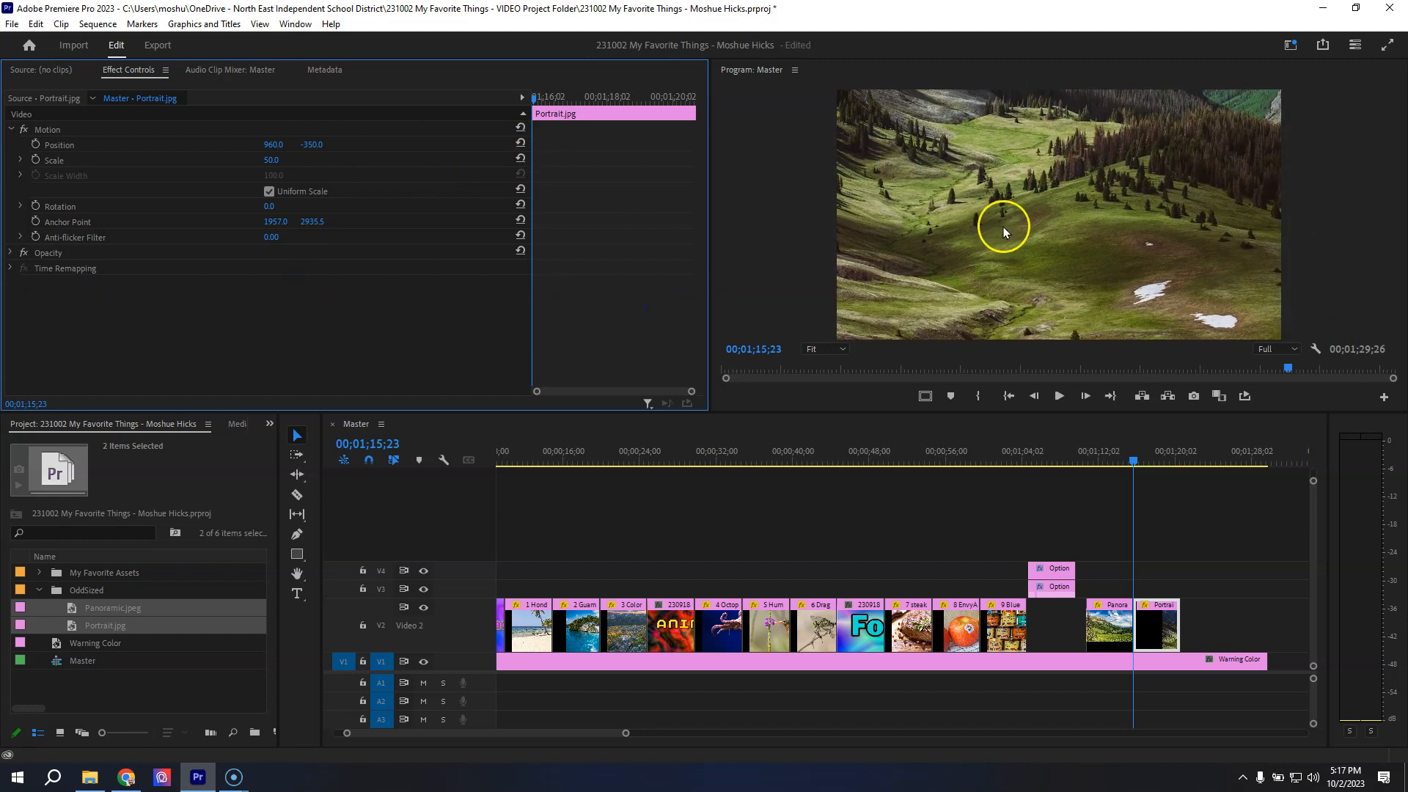
left_click_drag(272, 166, 268, 163)
left_click(35, 145)
left_click(36, 160)
- On the portrait clip's last frame, keyframe the vertical position at 1464 and the scale at 70
key("Down")
left_click(309, 143)
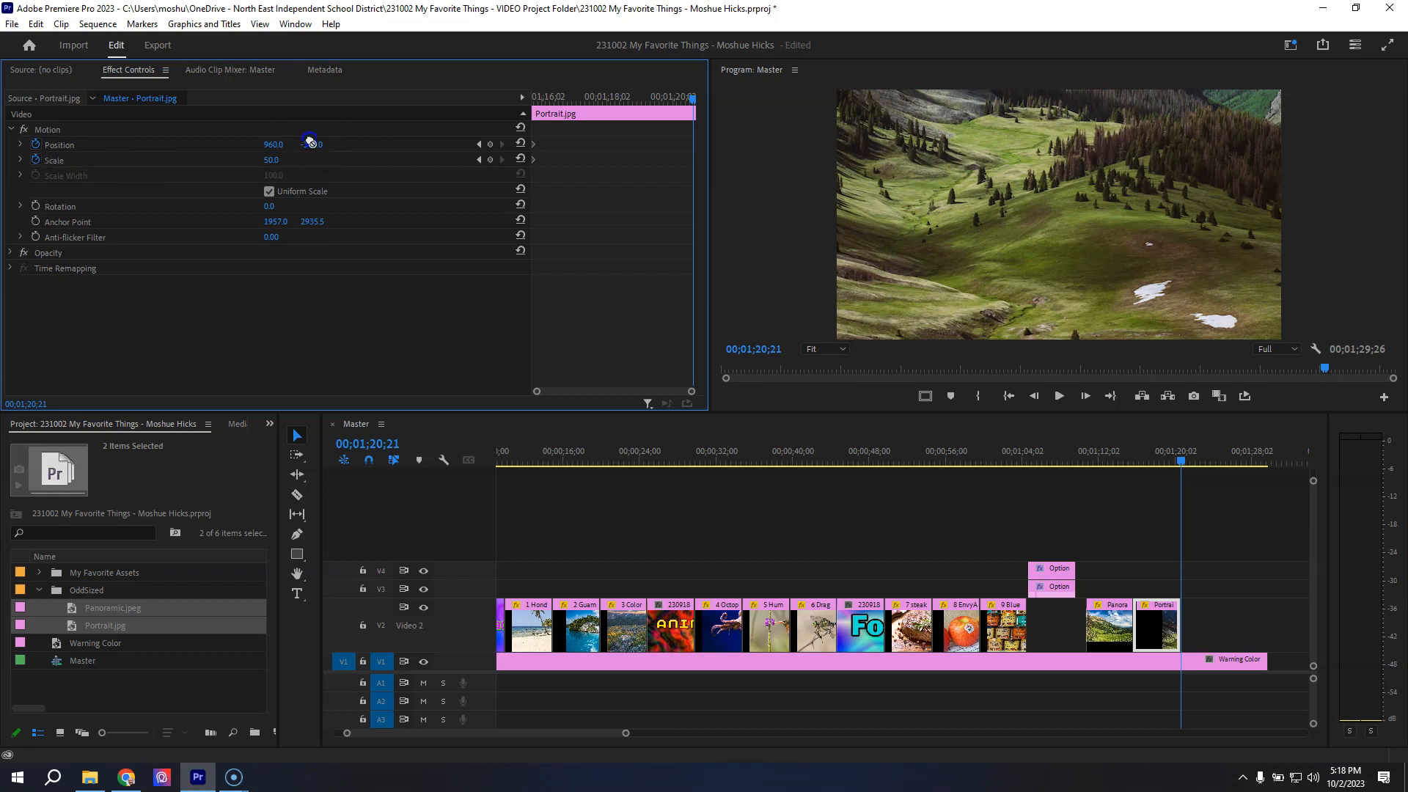
left_click_drag(317, 147, 555, 222)
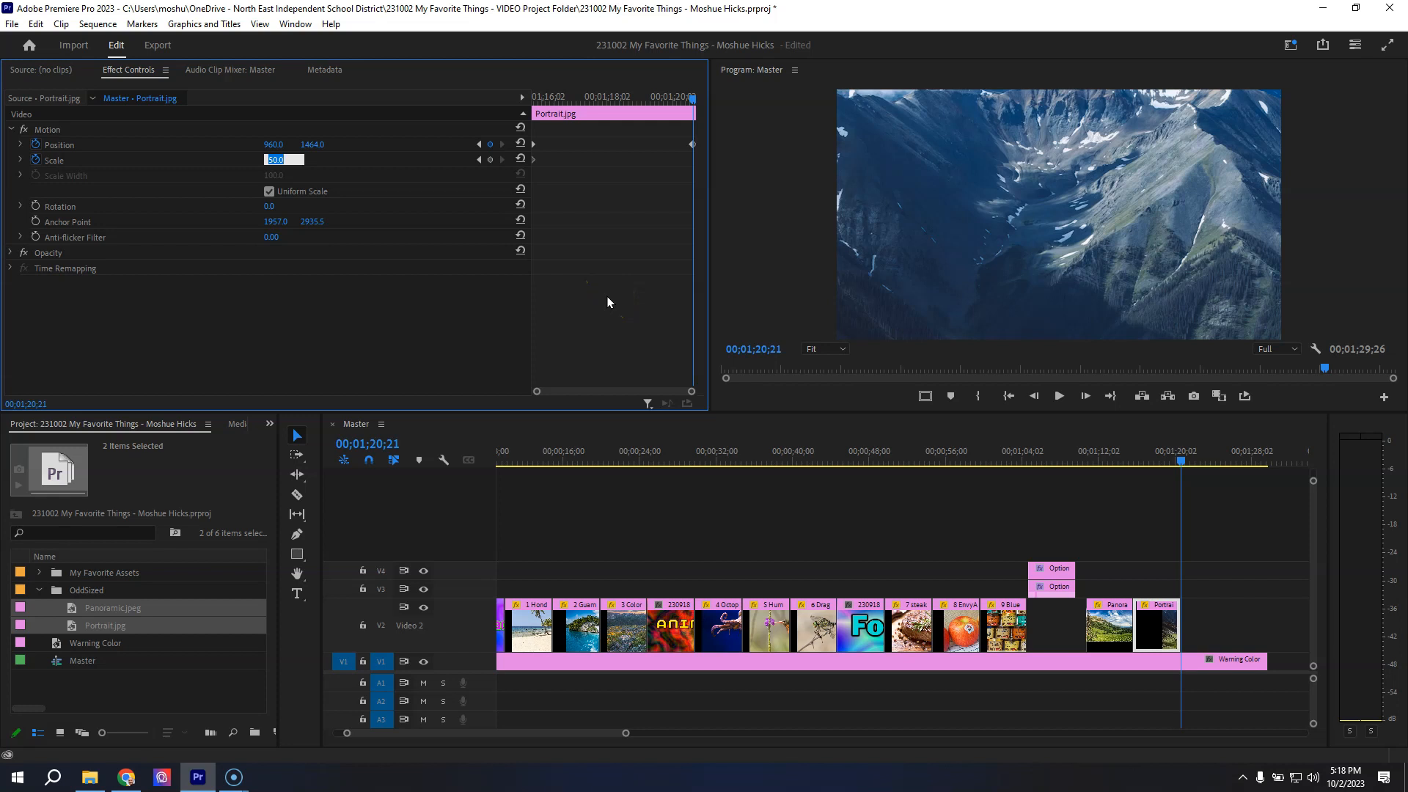
key("Return")
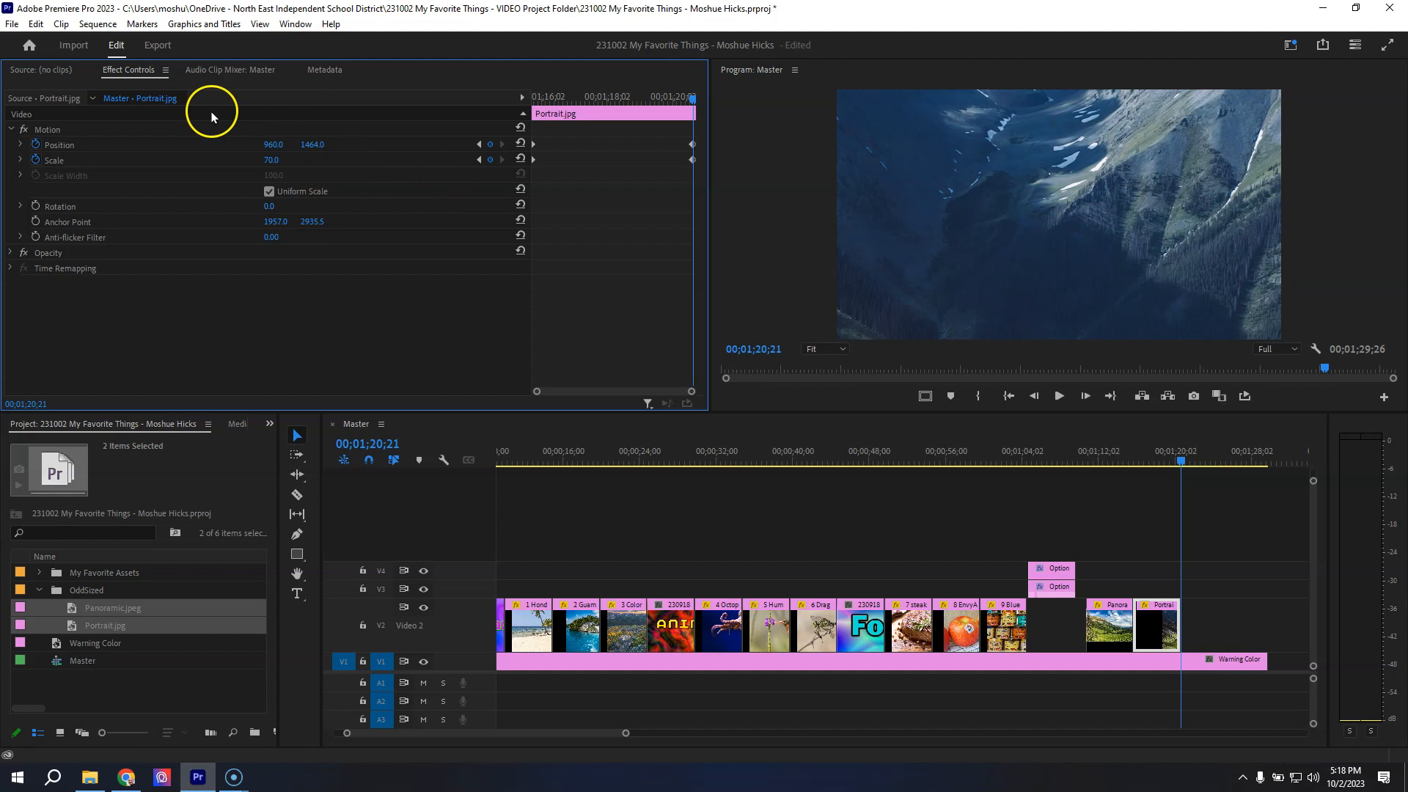
- Reposition the portrait image on its last frame to about 966, 1933, play back the move and return to the last keyframe
left_click(48, 129)
left_click_drag(1063, 181, 1097, 248)
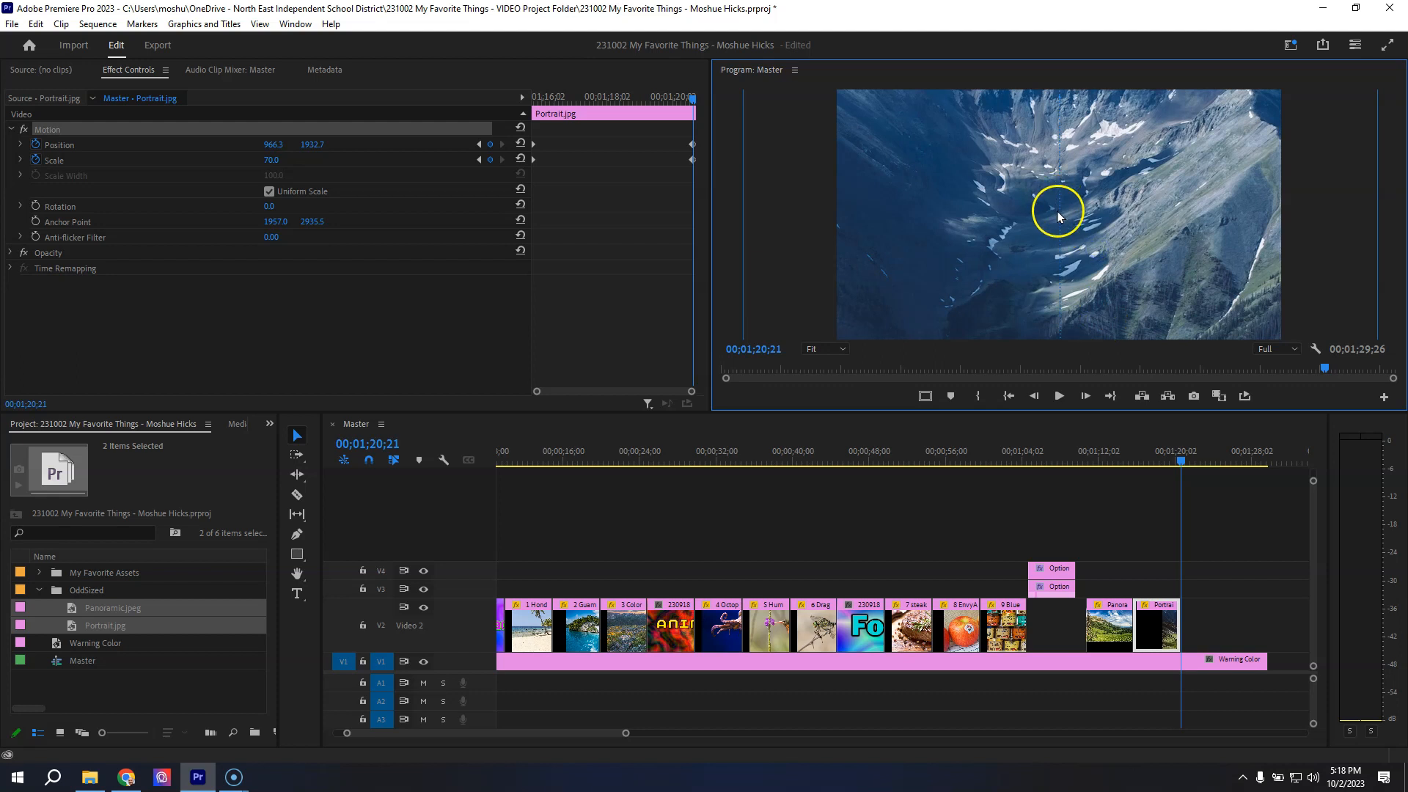
left_click_drag(610, 98, 478, 97)
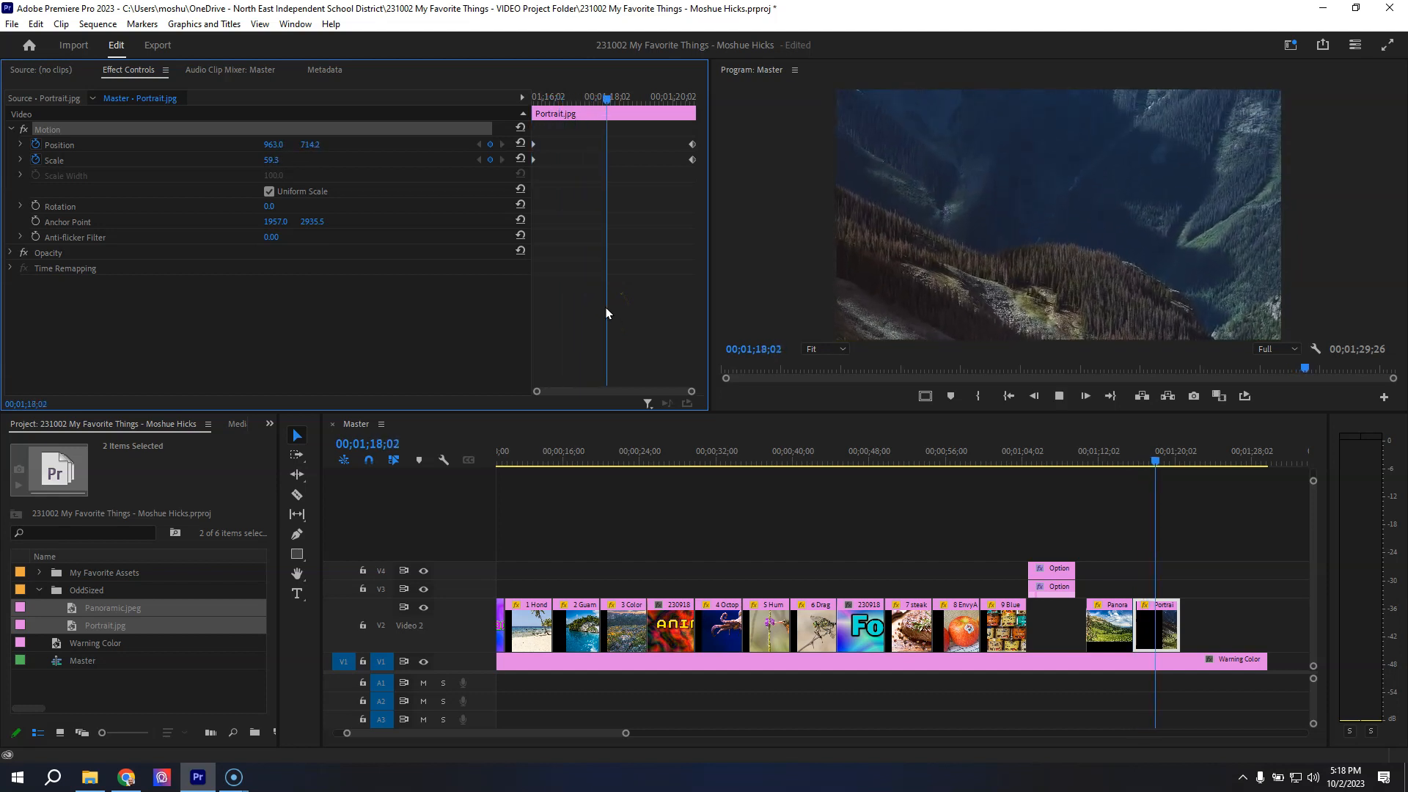
left_click_drag(690, 96, 535, 129)
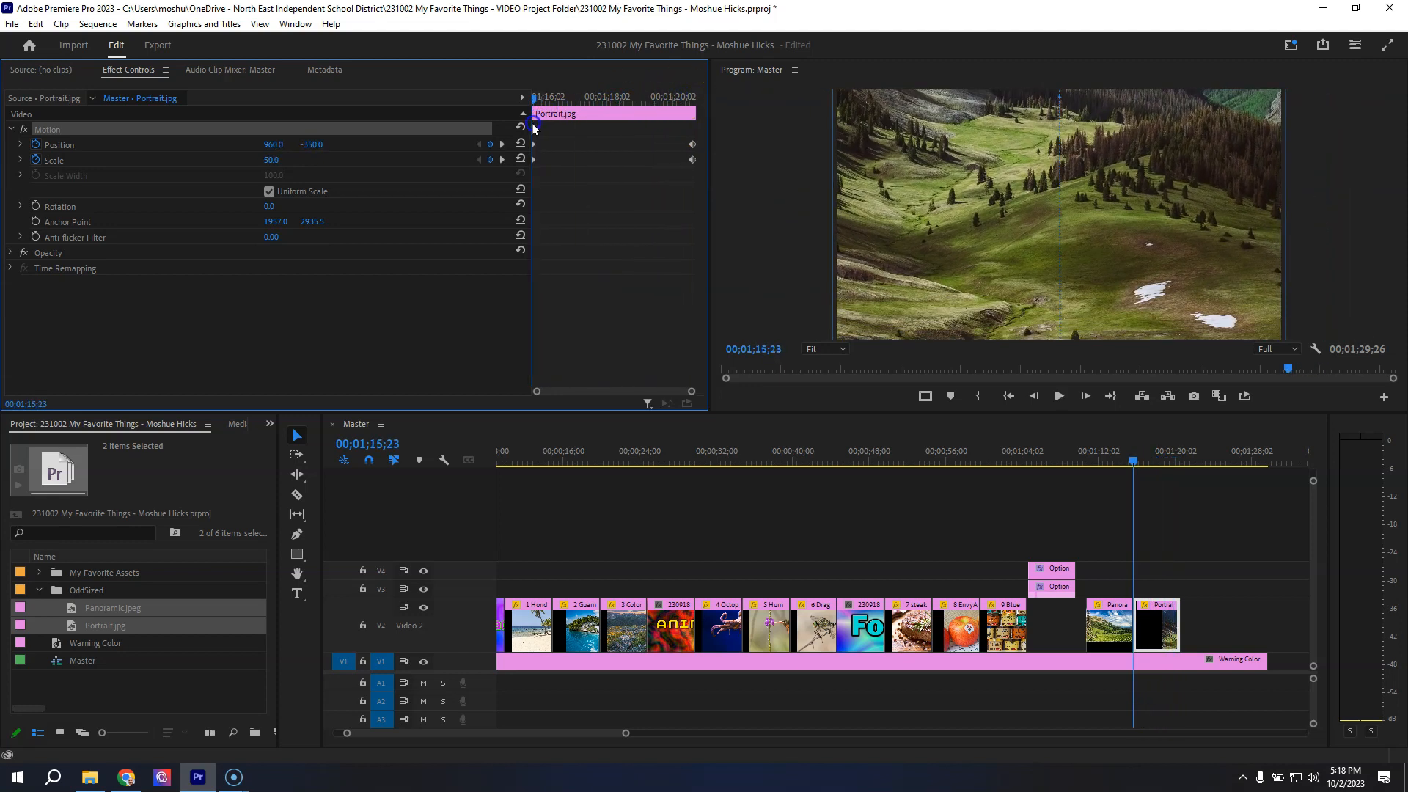
left_click(500, 159)
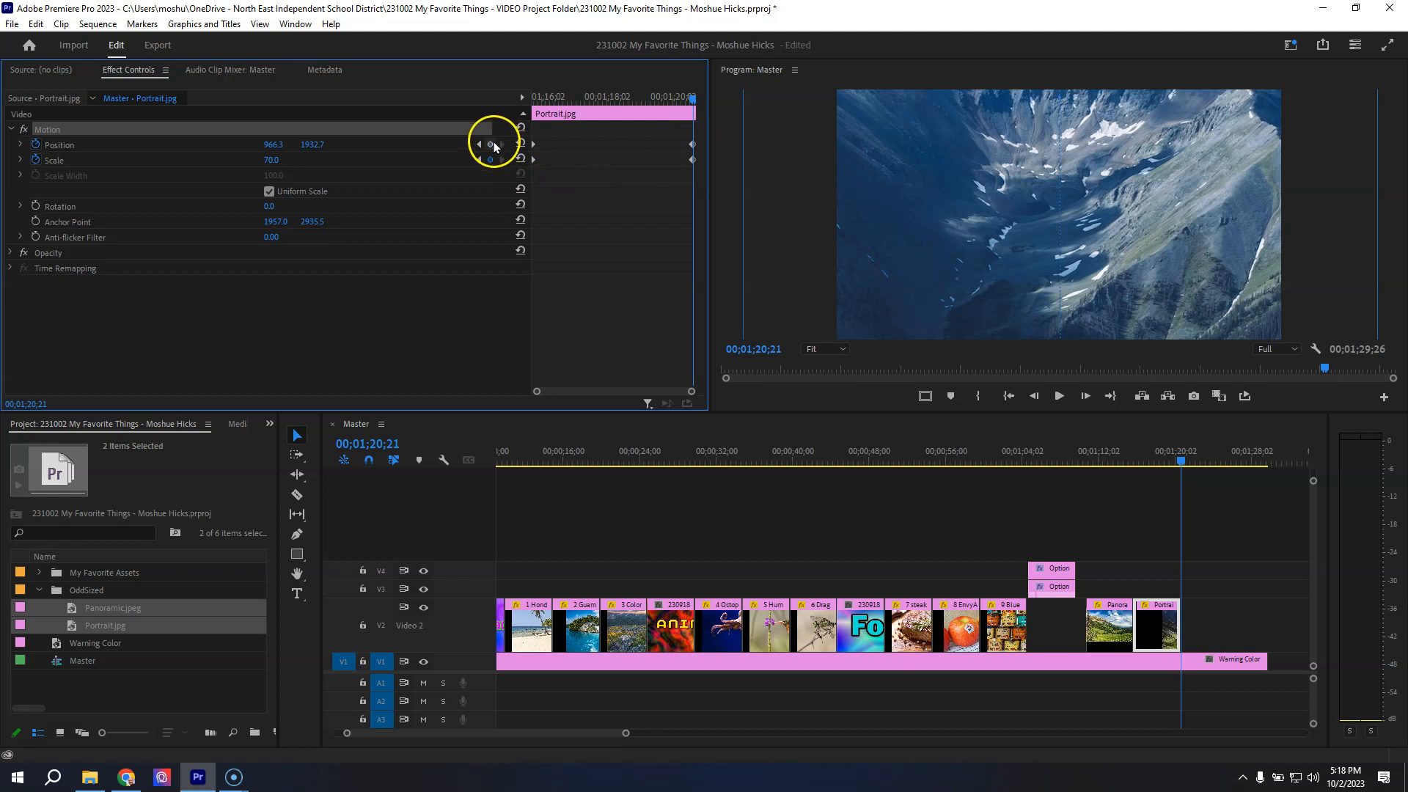
- Reposition the portrait image directly in the preview on its last frame to about 1106, -113
left_click(1155, 200)
left_click_drag(1151, 182, 1147, 165)
mouse_move(1168, 266)
left_mouse_down()
mouse_move(1154, 185)
mouse_move(1207, 173)
mouse_move(1199, 157)
mouse_move(1126, 225)
mouse_move(1184, 325)
left_mouse_up()
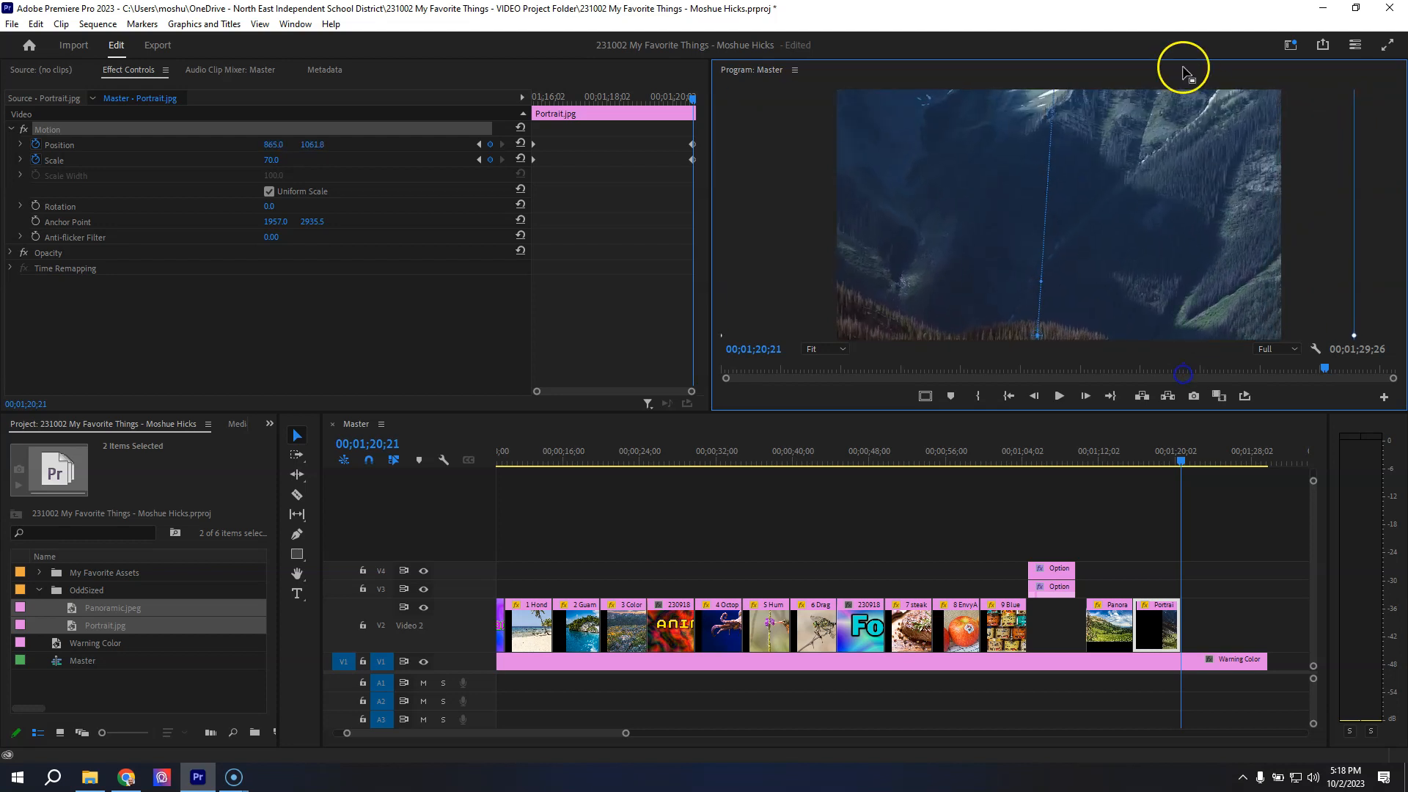
mouse_move(1182, 183)
left_mouse_down()
mouse_move(1203, 224)
mouse_move(1172, 80)
left_mouse_up()
mouse_move(1190, 219)
left_mouse_down()
mouse_move(1031, 122)
mouse_move(1037, 101)
left_mouse_up()
left_click_drag(1091, 213, 1251, 77)
mouse_move(1067, 282)
left_mouse_down()
mouse_move(1061, 268)
mouse_move(1159, 217)
mouse_move(1110, 314)
mouse_move(1140, 239)
left_mouse_up()
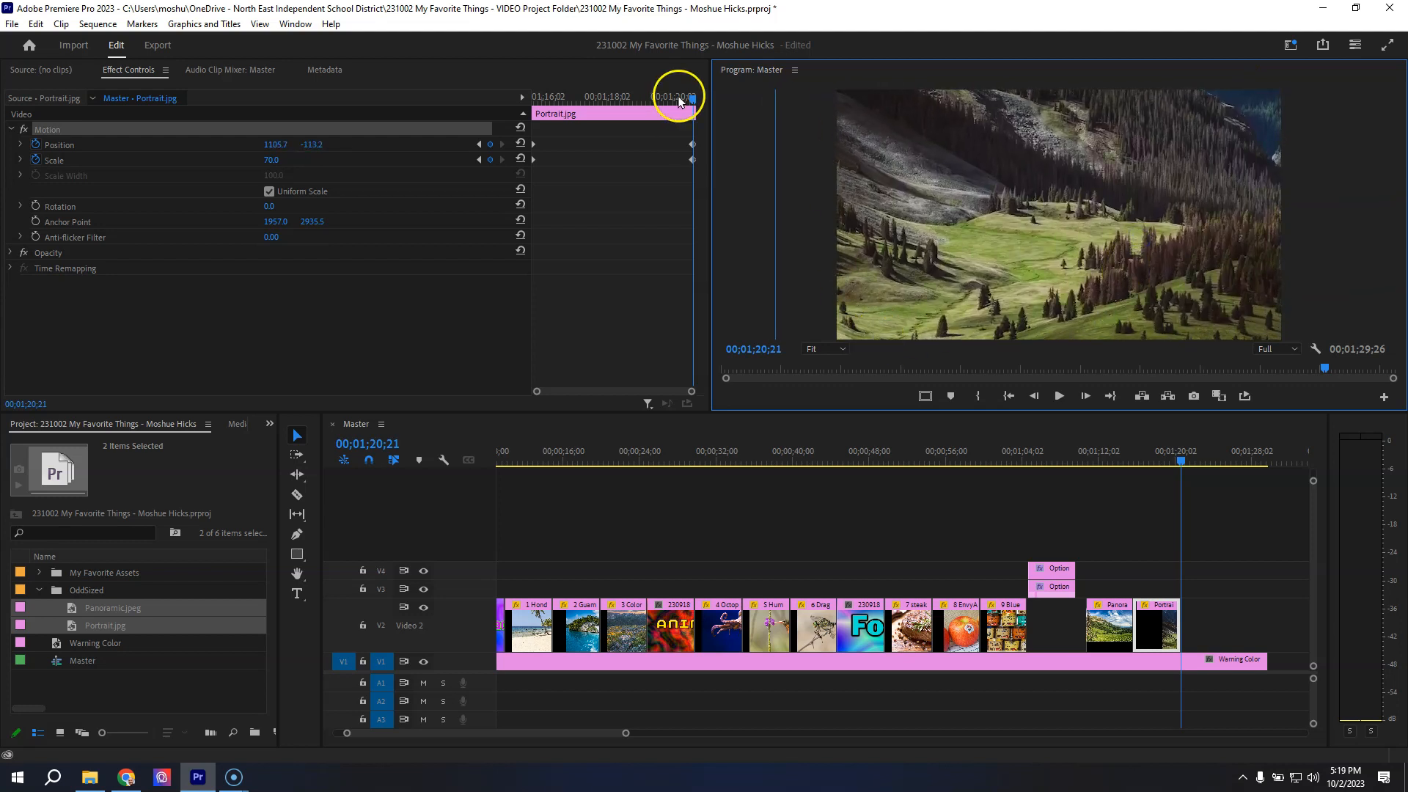
- Return to the portrait clip's first frame and play back its pan and zoom move several times
left_click_drag(679, 101, 484, 115)
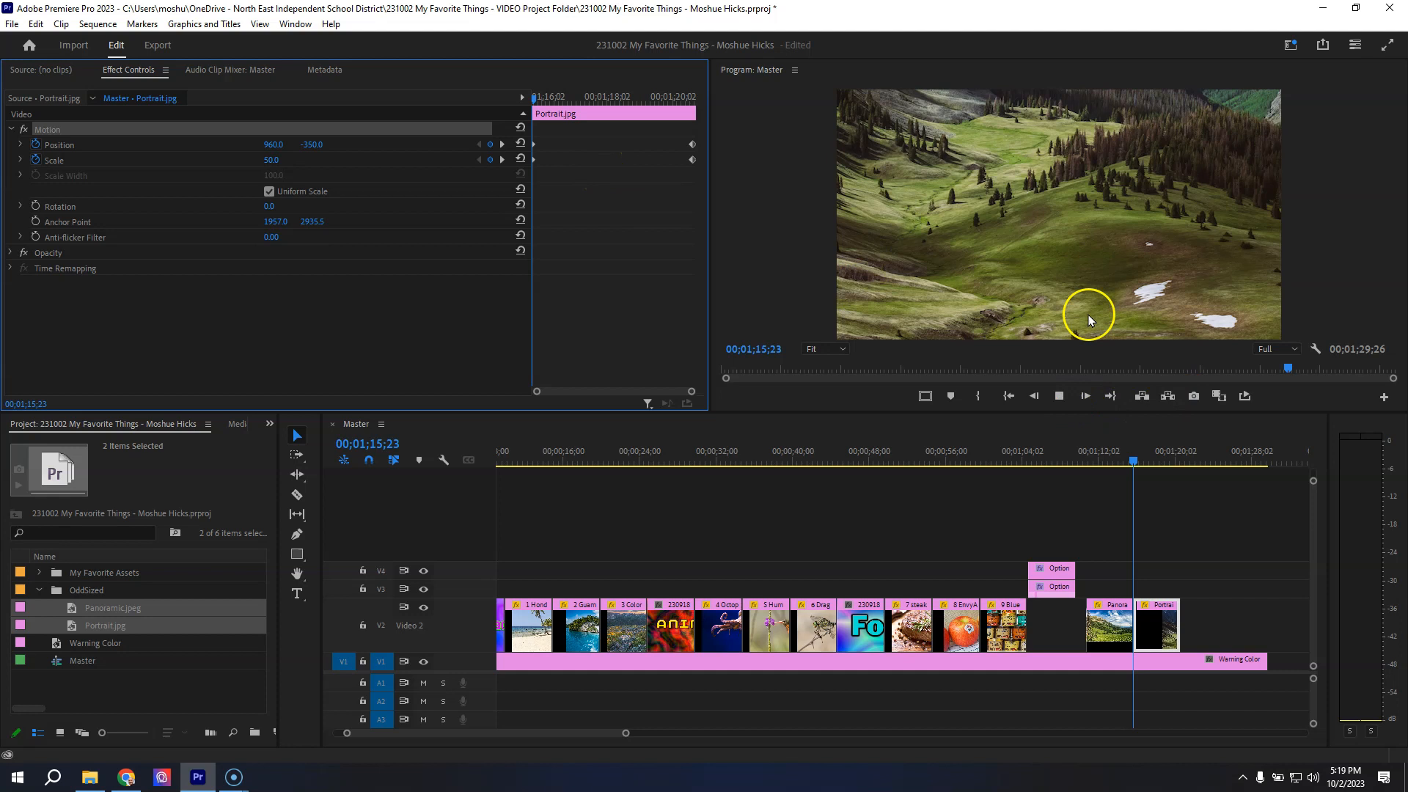
left_click_drag(604, 96, 450, 99)
left_click_drag(572, 96, 487, 112)
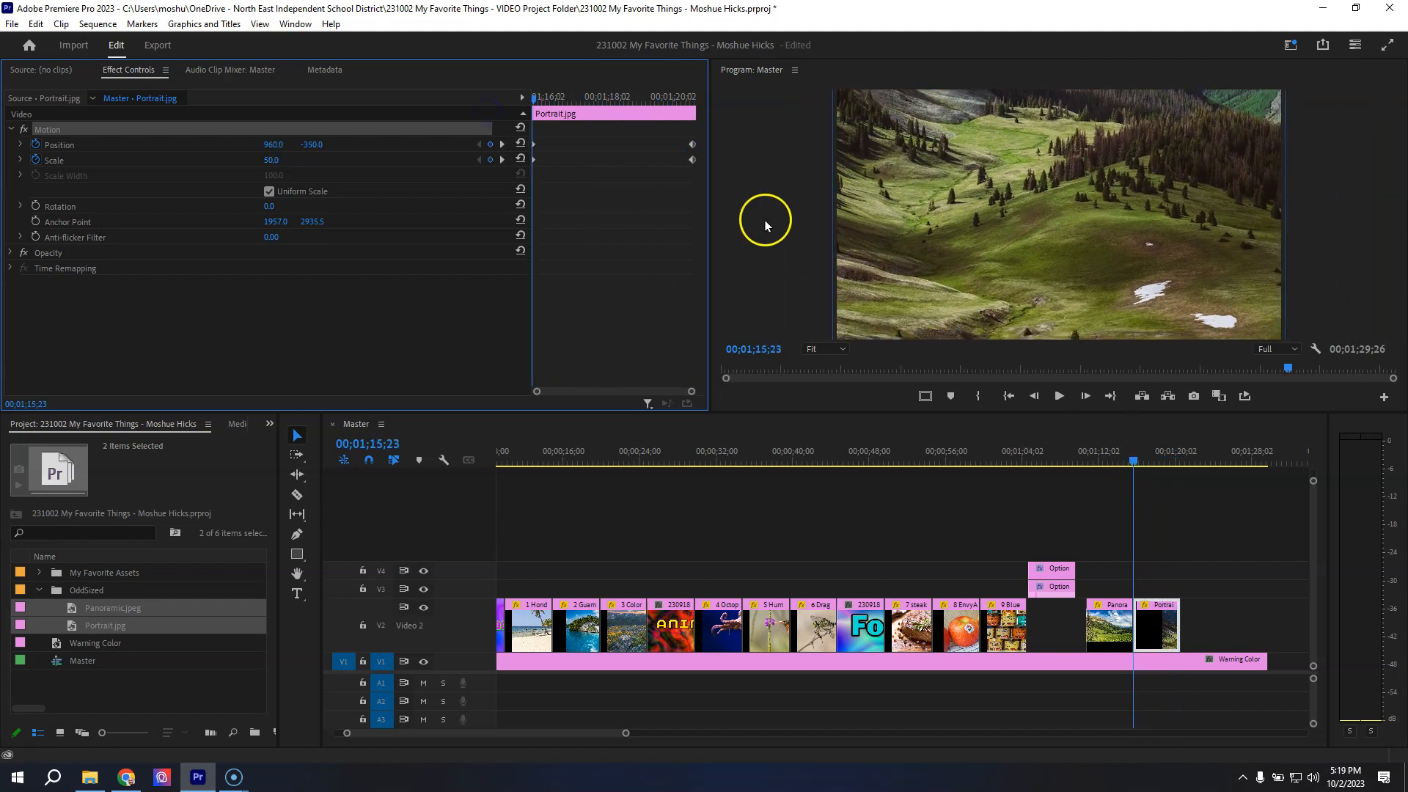
left_click_drag(589, 99, 494, 112)
- Select the Panoramic.jpeg clip in the sequence and move the playhead to the clip's end
left_click(1134, 460)
left_click_drag(1134, 460, 1114, 460)
left_click(1125, 627)
left_click(1115, 620)
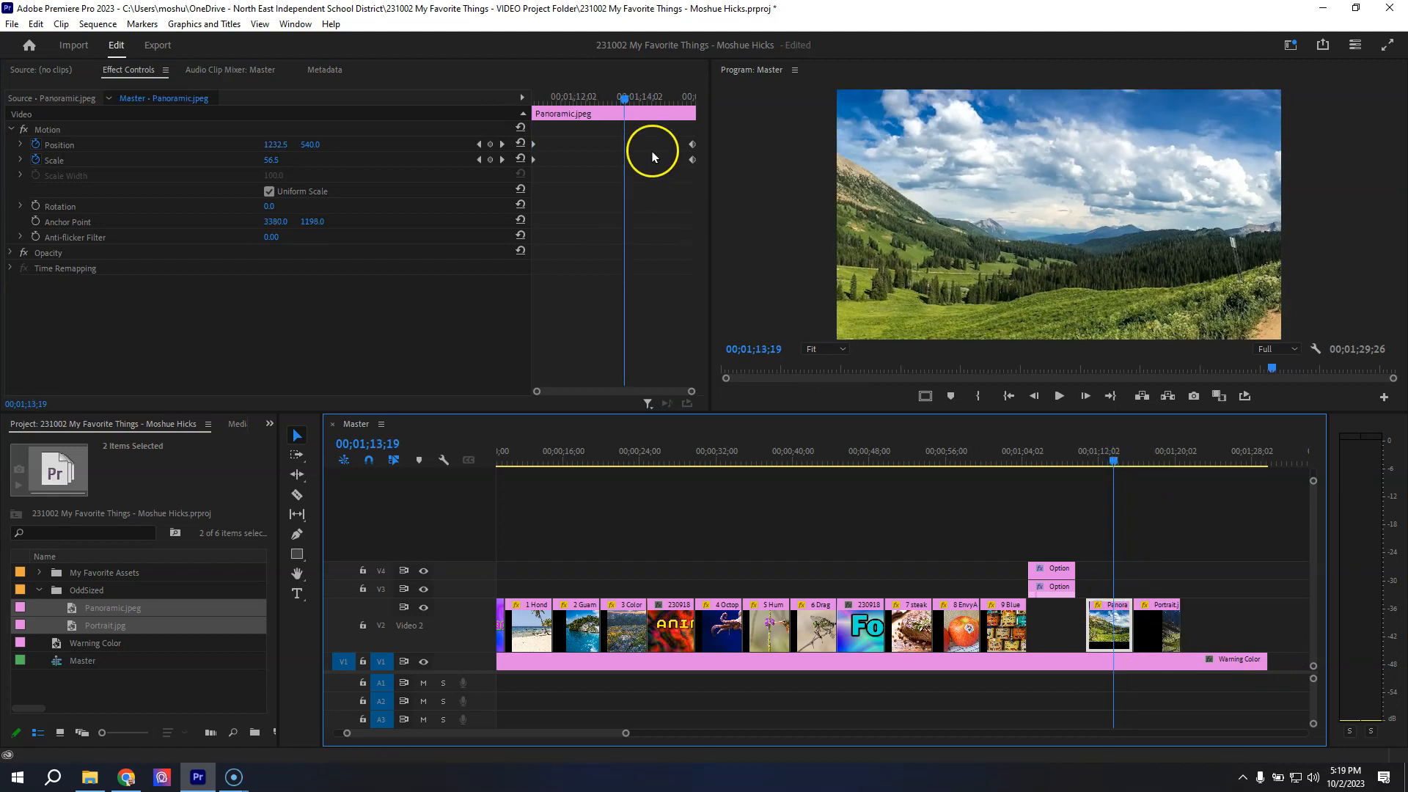
left_click_drag(623, 101, 693, 99)
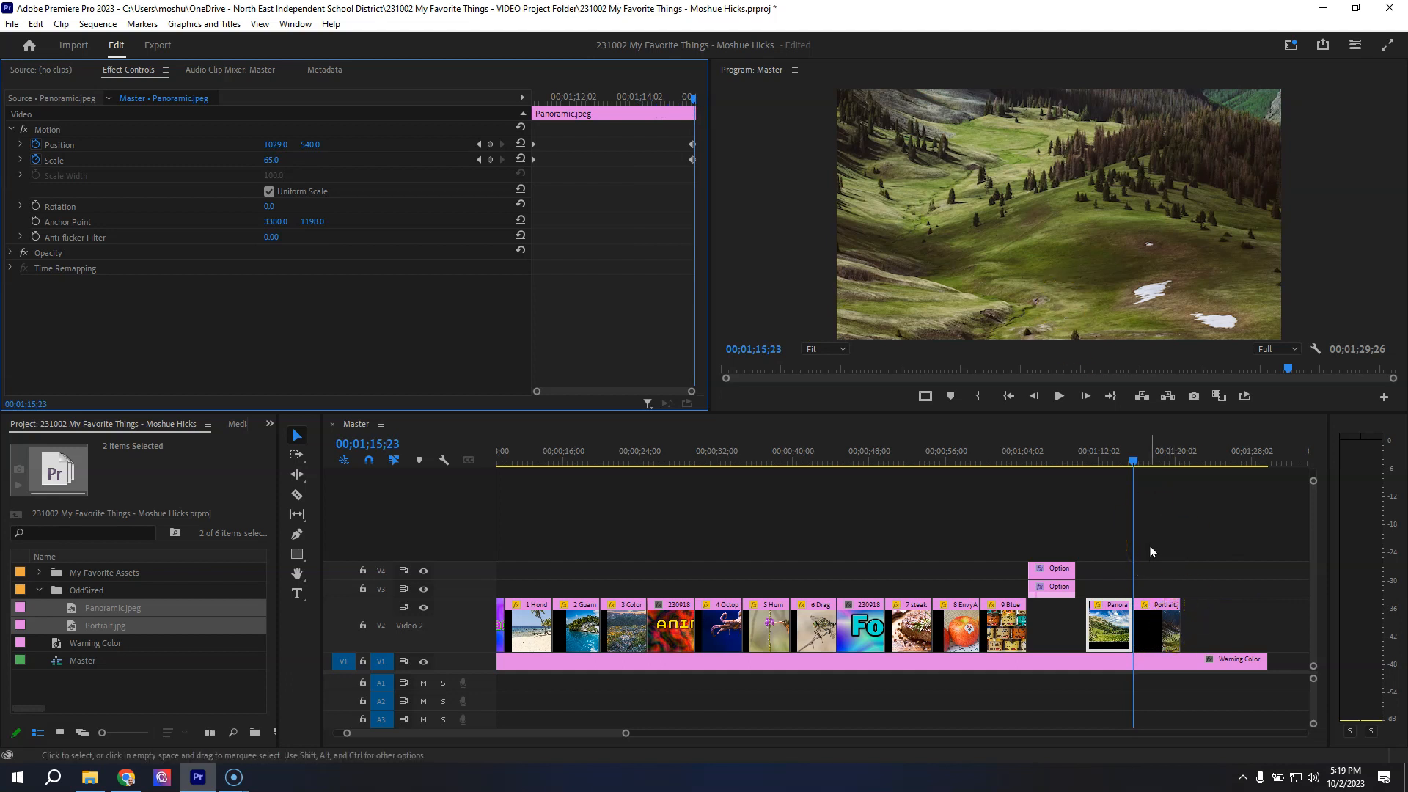
- Move the playhead back inside the panoramic clip to 00;01;14;07
left_click(1138, 459)
left_click_drag(1135, 461, 1119, 460)
left_click(1105, 575)
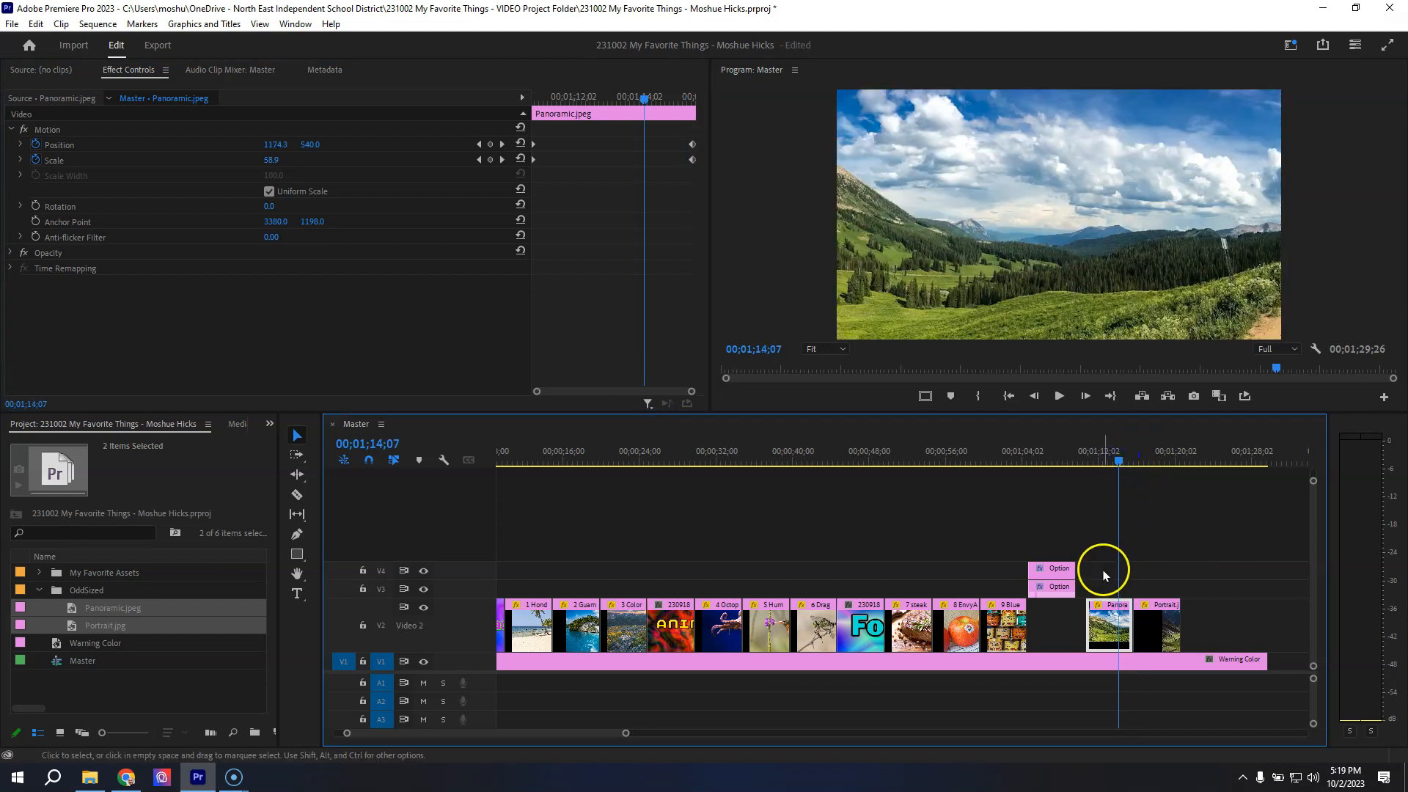